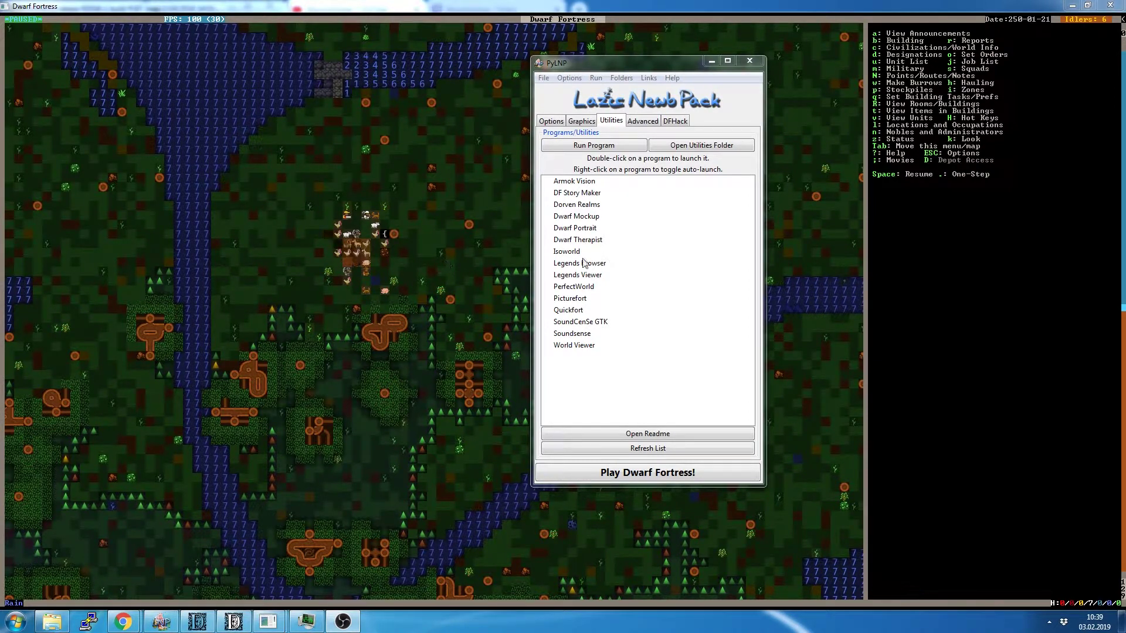
- Select Dwarf Therapist in PyLNP's list of bundled utilities
{"action": "left_click", "coordinate": [595, 241]}
{"action": "mouse_move", "coordinate": [597, 244]}
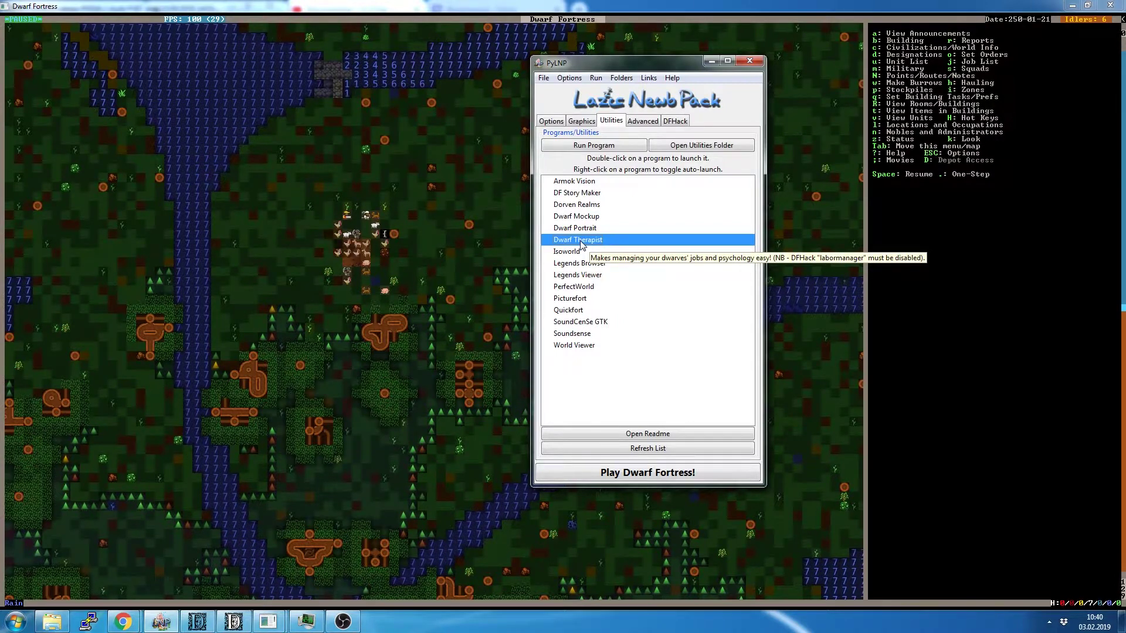
- Launch Dwarf Therapist, close the Memory Layout and Version Check error notices, and view dwarf info cards
{"action": "double_click", "coordinate": [581, 240]}
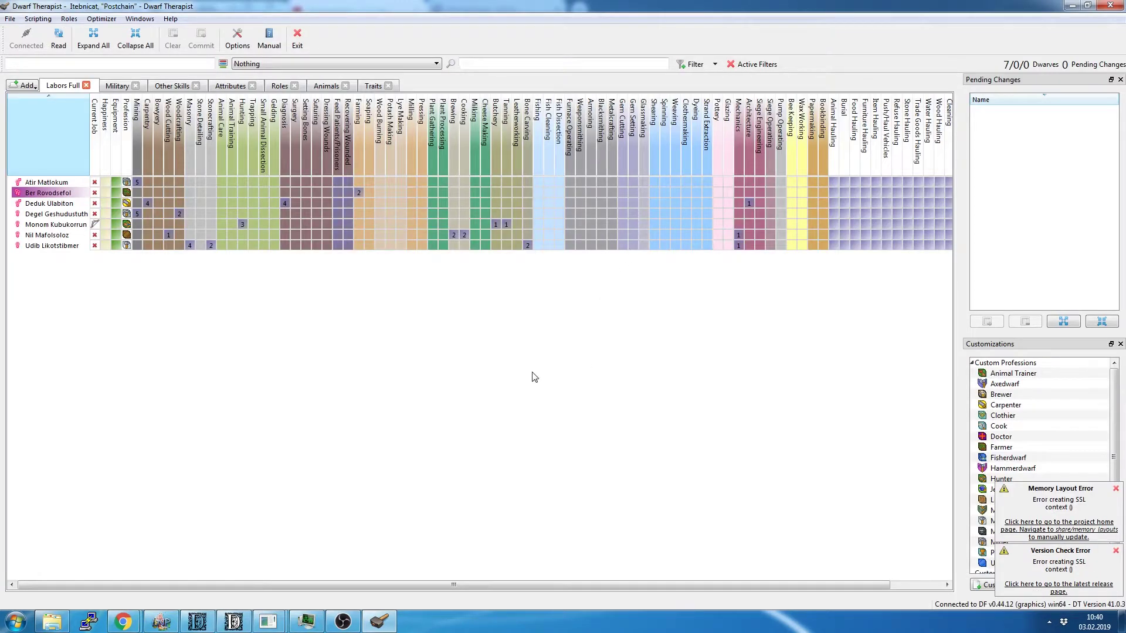
{"action": "left_click", "coordinate": [1116, 488]}
{"action": "left_click", "coordinate": [1116, 551]}
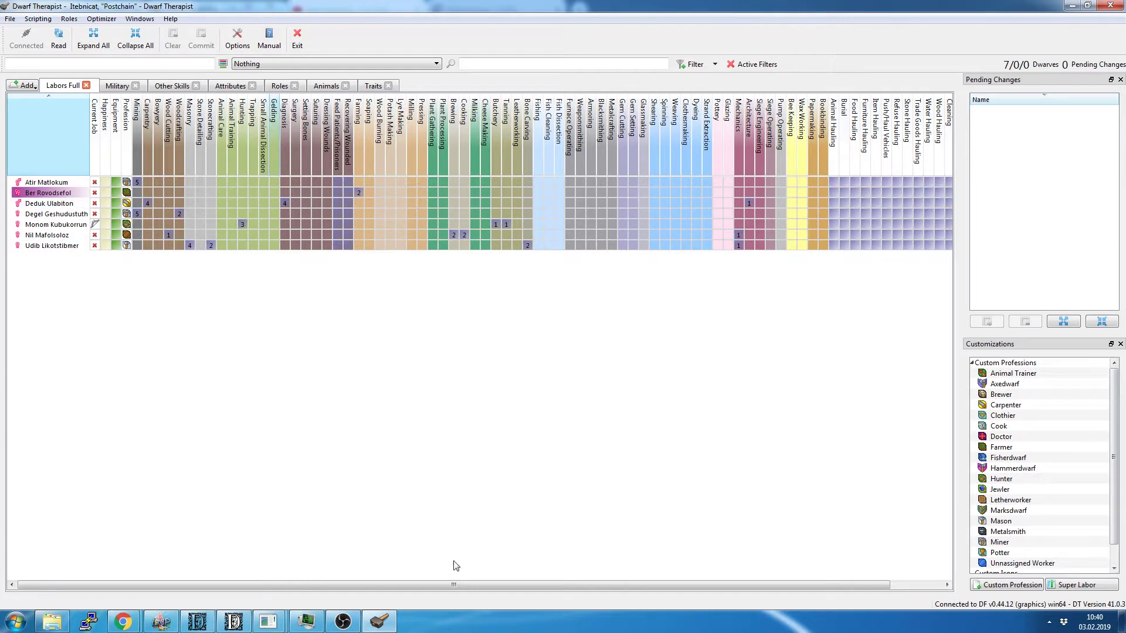
{"action": "left_click_drag", "start_coordinate": [453, 585], "coordinate": [189, 563]}
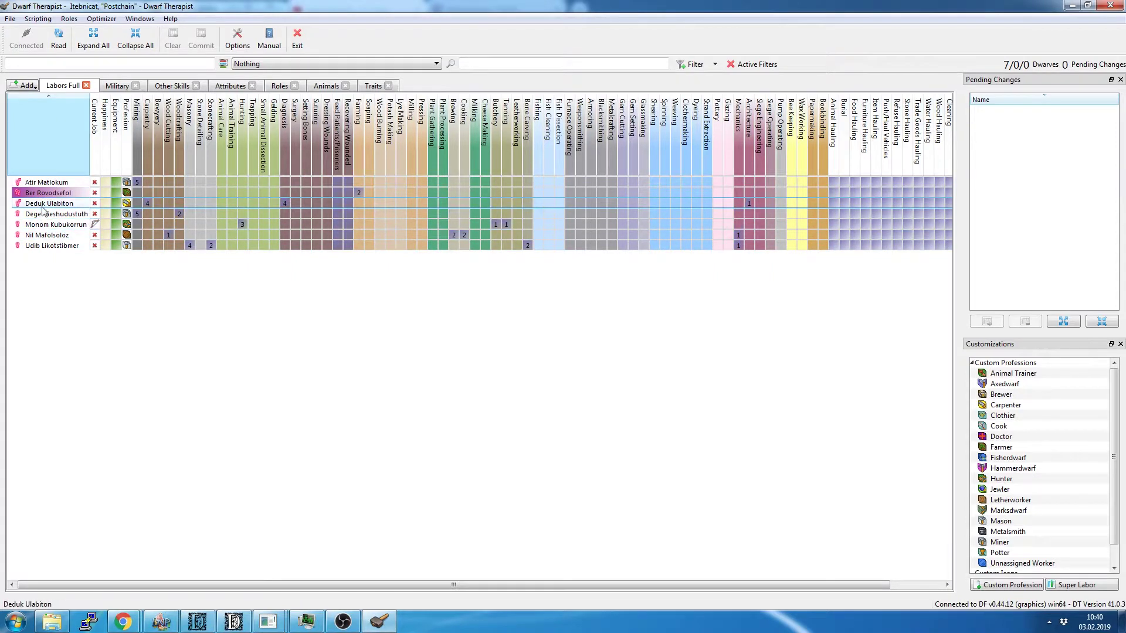
{"action": "mouse_move", "coordinate": [42, 237]}
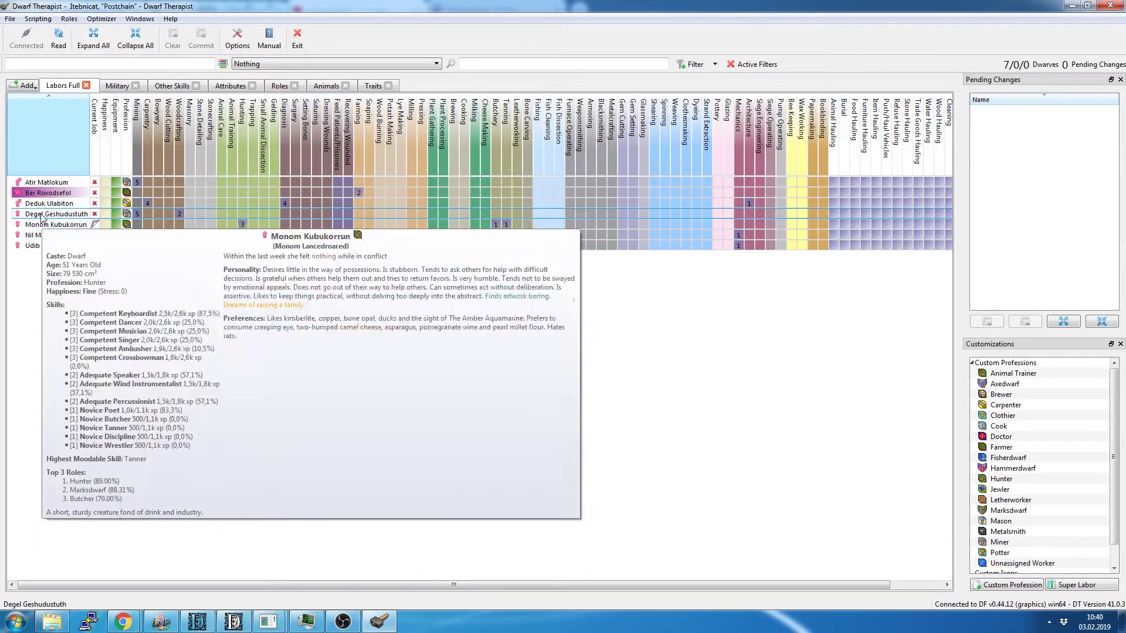
{"action": "mouse_move", "coordinate": [44, 211]}
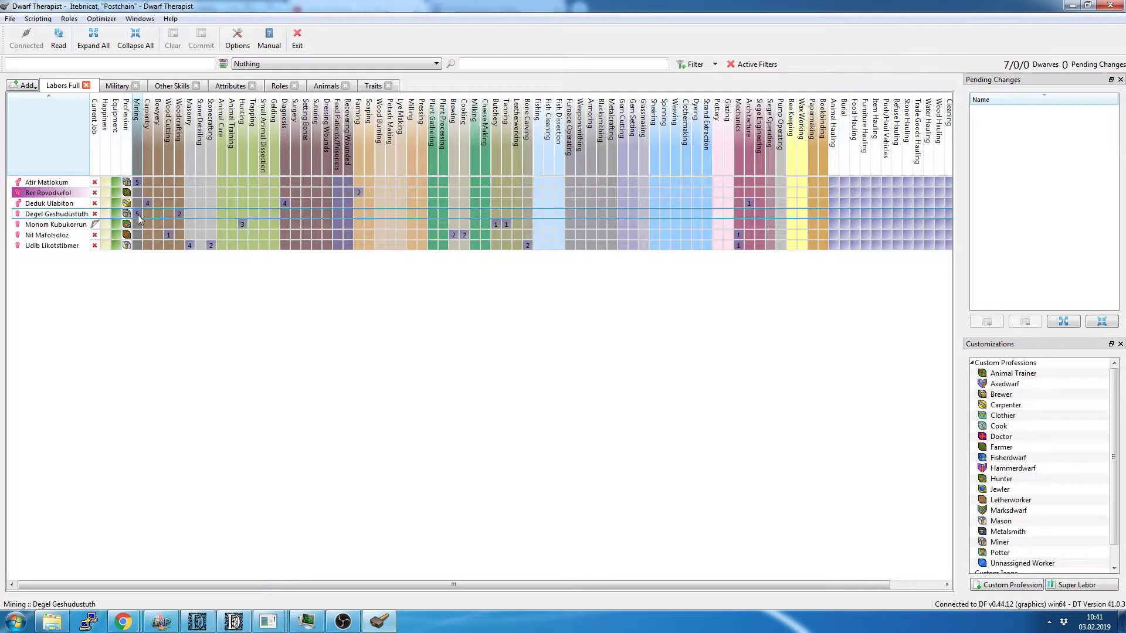
{"action": "mouse_move", "coordinate": [139, 217]}
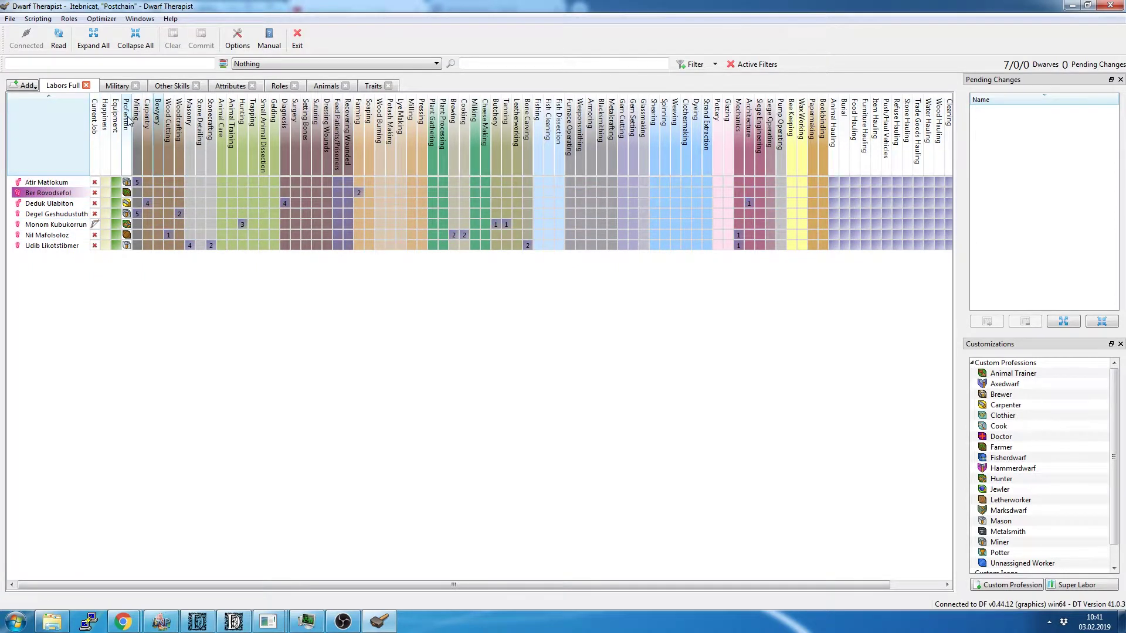
- Enable Carpentry and Masonry for Atir, Animal Training and Diagnosis for Ber, Plant Gathering for Deduk, Surgery for Nil
{"action": "left_click", "coordinate": [149, 182]}
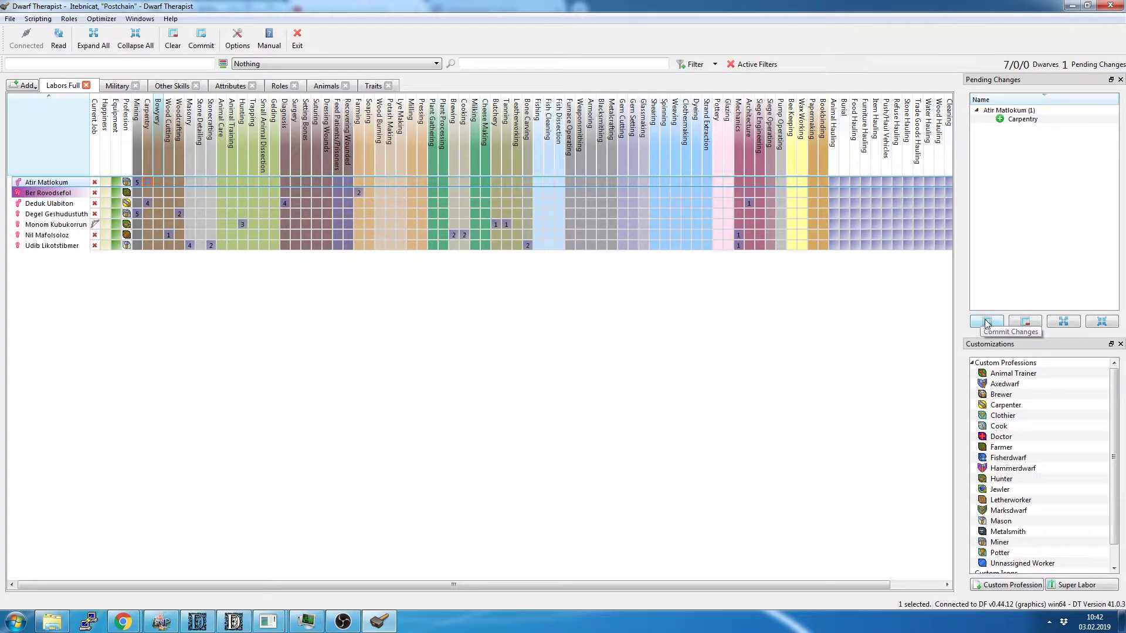
{"action": "left_click", "coordinate": [189, 182]}
{"action": "left_click", "coordinate": [232, 192]}
{"action": "left_click", "coordinate": [285, 193]}
{"action": "left_click", "coordinate": [432, 203]}
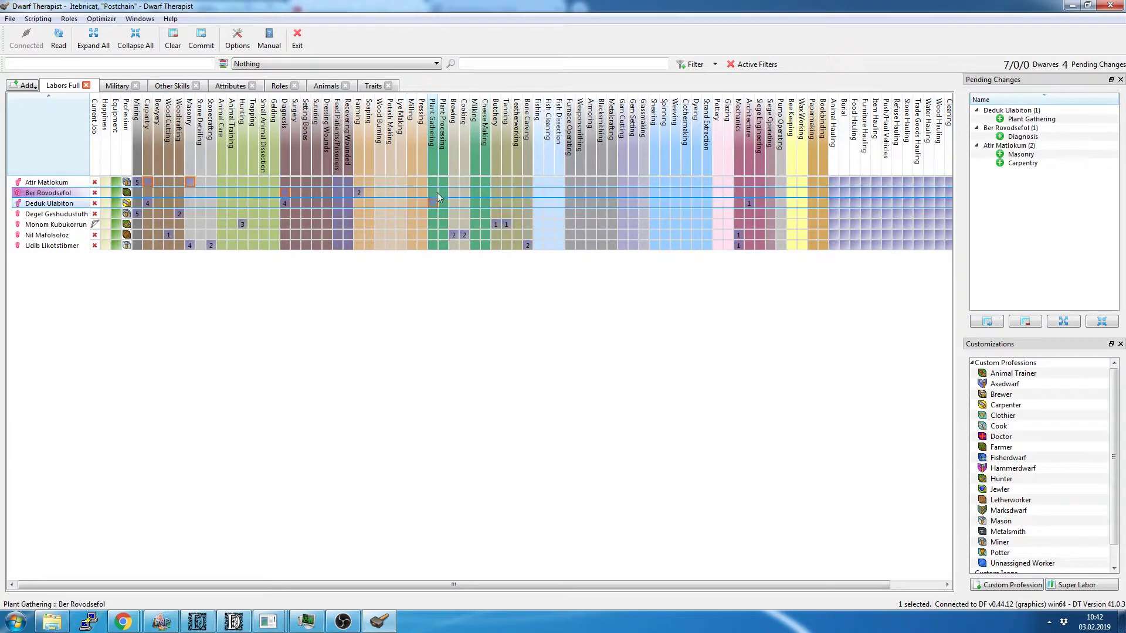
{"action": "left_click", "coordinate": [294, 234]}
- Enable Milling and Weaving for Monom, Bone Carving, Blacksmithing and Clothesmaking, then commit all changes
{"action": "left_click", "coordinate": [411, 224]}
{"action": "left_click", "coordinate": [527, 193]}
{"action": "left_click", "coordinate": [601, 214]}
{"action": "left_click", "coordinate": [675, 224]}
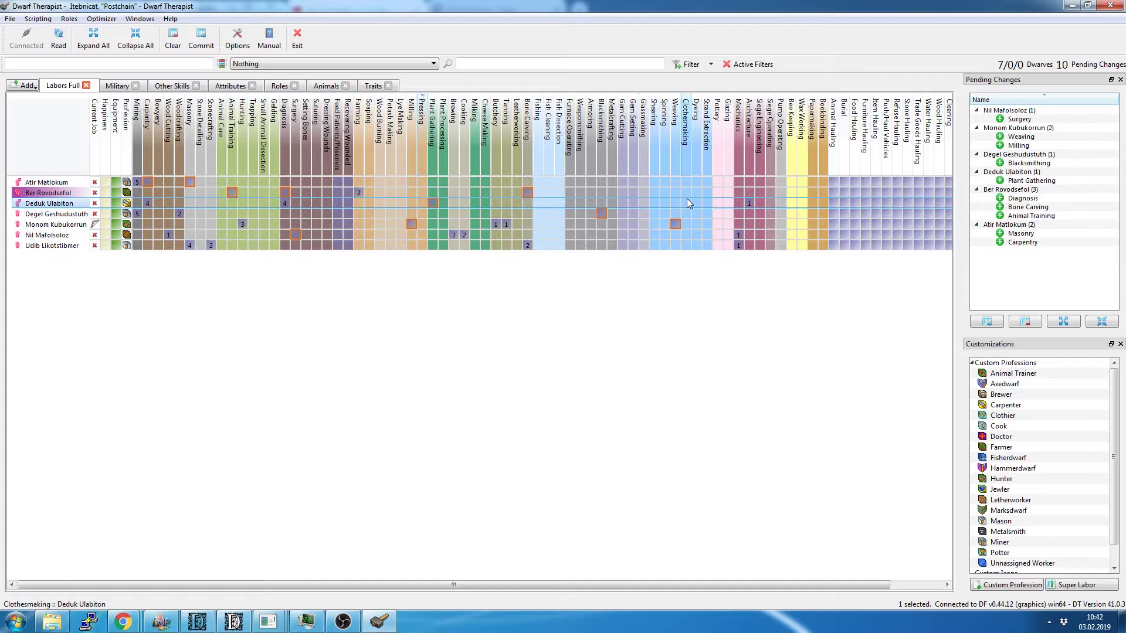
{"action": "left_click", "coordinate": [686, 203]}
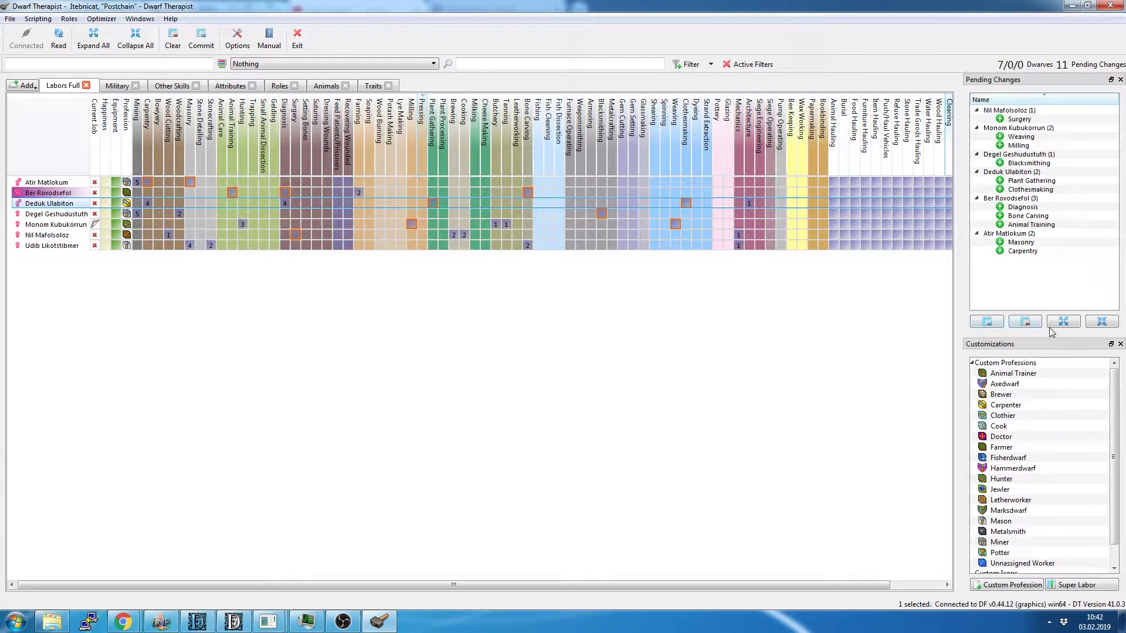
{"action": "left_click", "coordinate": [1026, 322]}
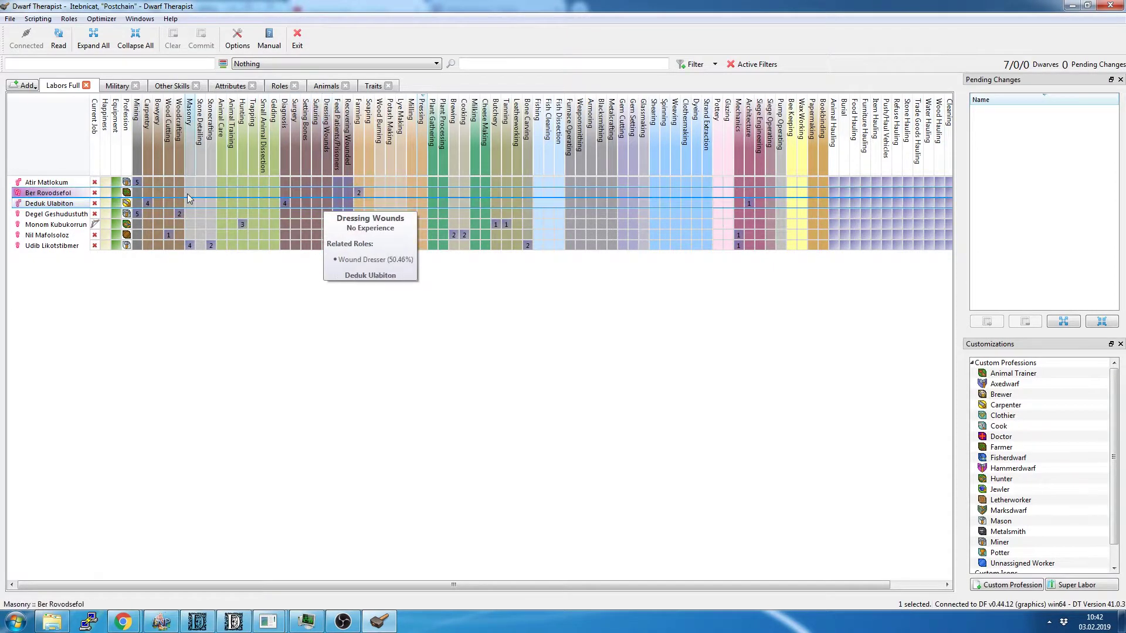
{"action": "mouse_move", "coordinate": [78, 188]}
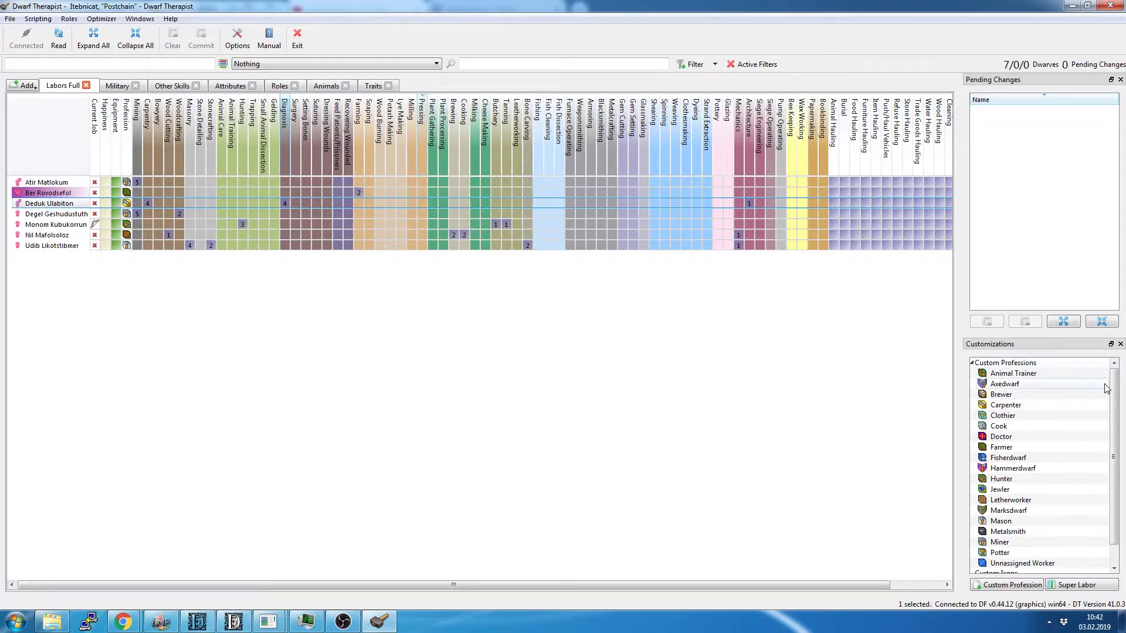
{"action": "left_click_drag", "start_coordinate": [1116, 392], "coordinate": [1110, 460]}
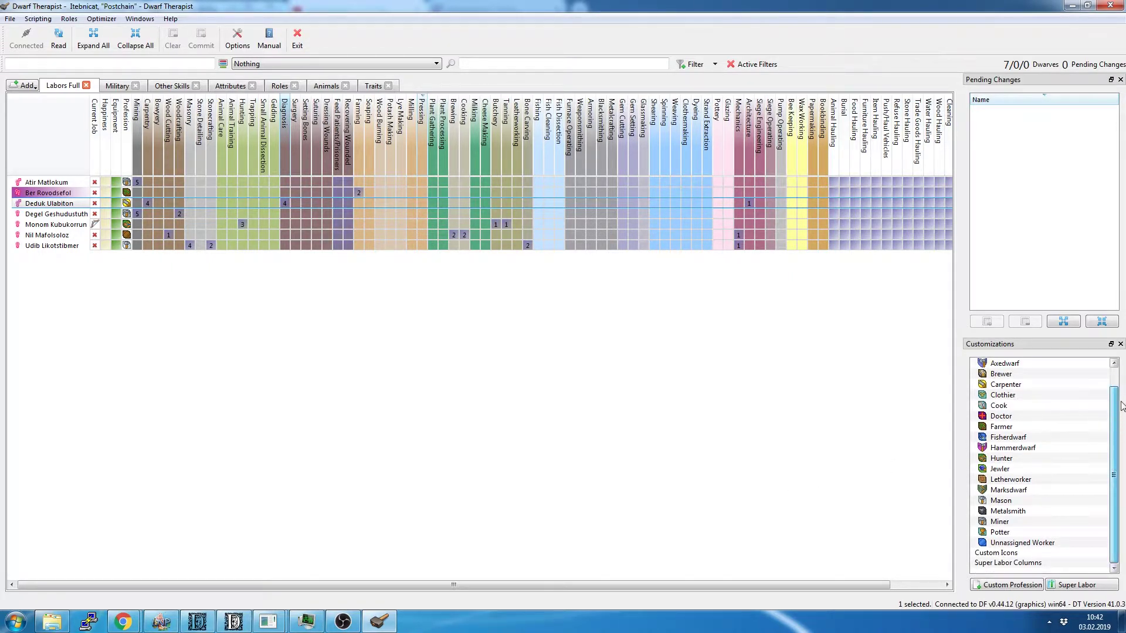
{"action": "left_click_drag", "start_coordinate": [1121, 404], "coordinate": [530, 280]}
{"action": "left_click", "coordinate": [10, 19]}
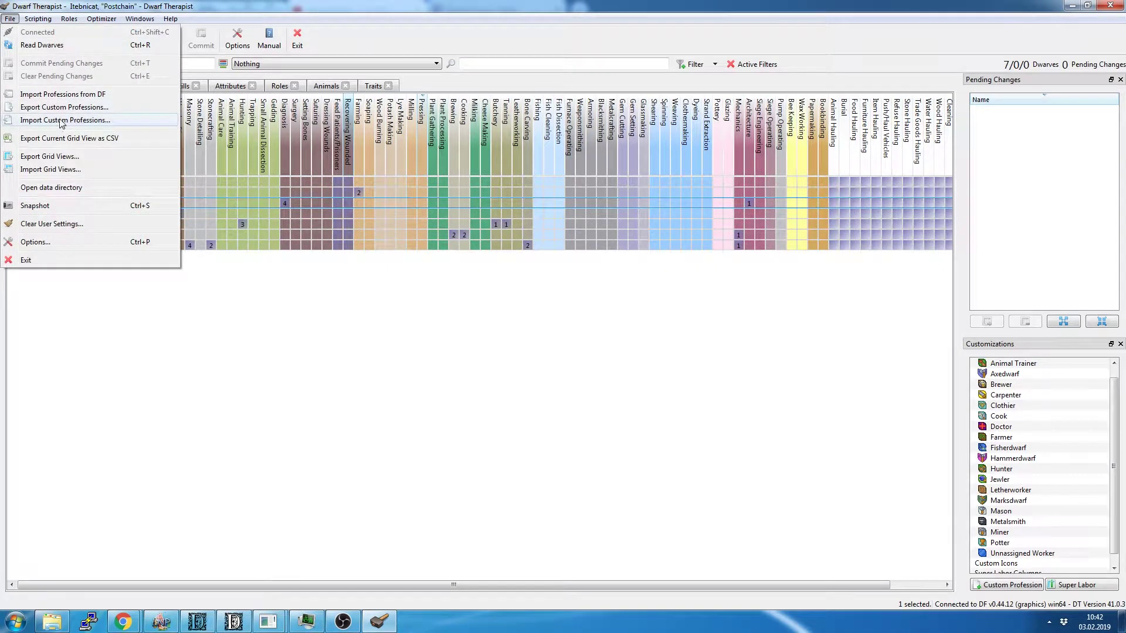
{"action": "left_click", "coordinate": [592, 308]}
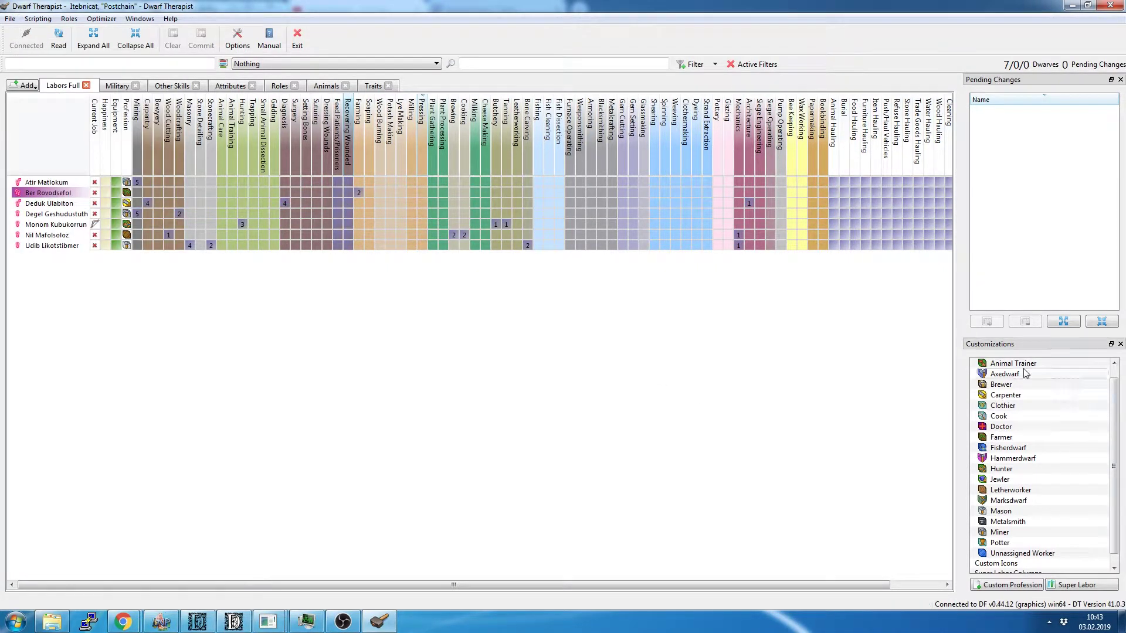
{"action": "scroll", "coordinate": [1044, 446], "scroll_direction": "down", "scroll_amount": 1}
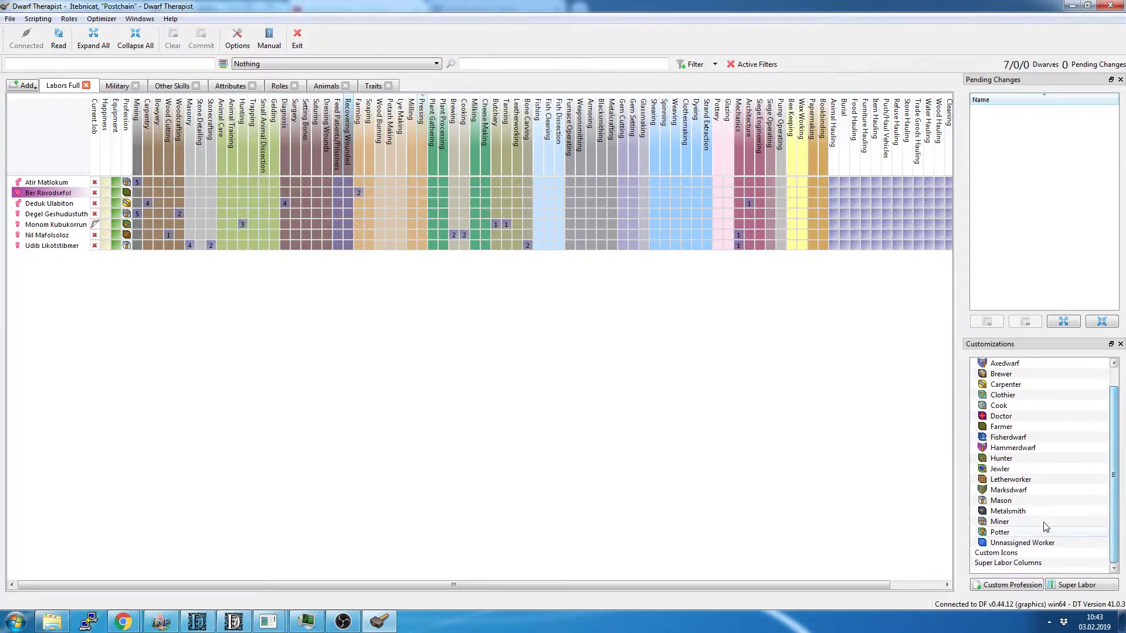
{"action": "scroll", "coordinate": [1028, 428], "scroll_direction": "up", "scroll_amount": 1}
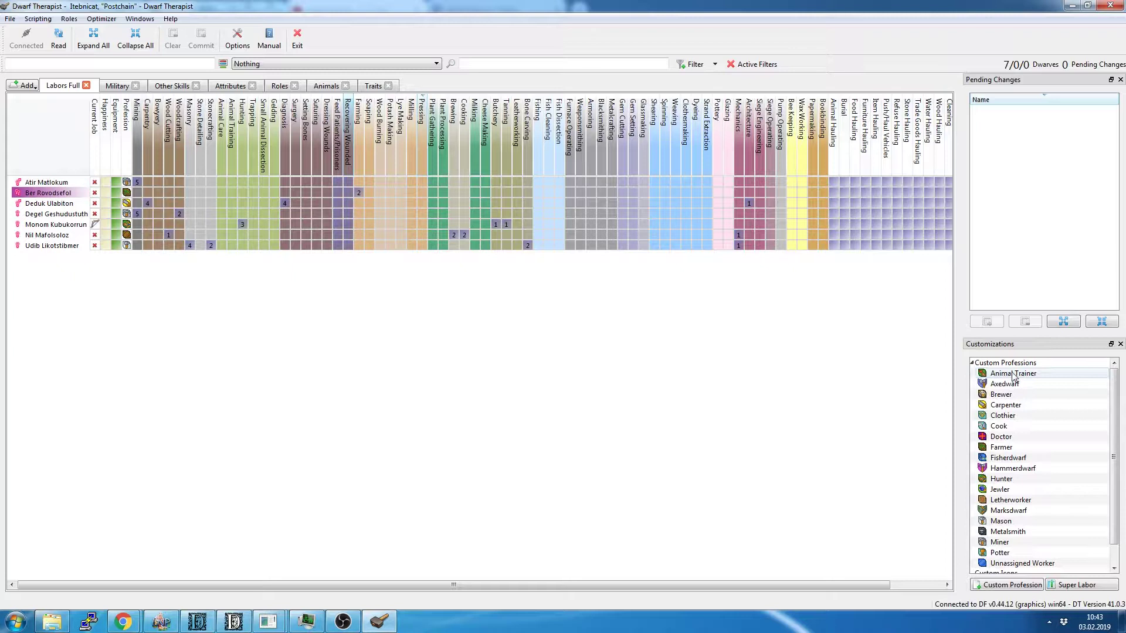
{"action": "left_click", "coordinate": [76, 183]}
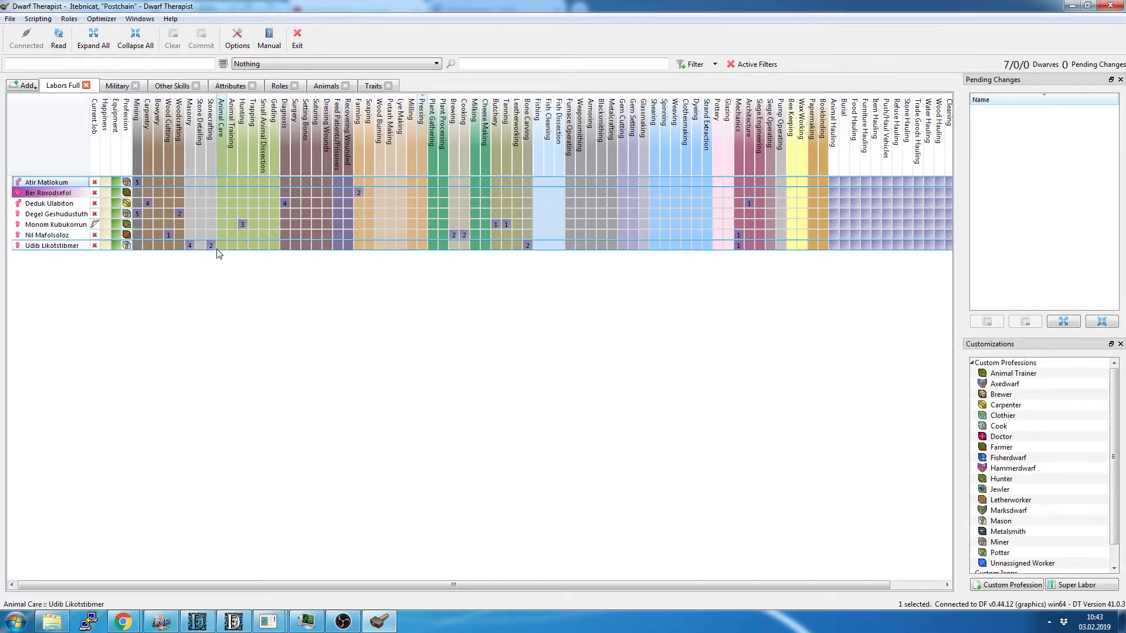
{"action": "mouse_move", "coordinate": [217, 253]}
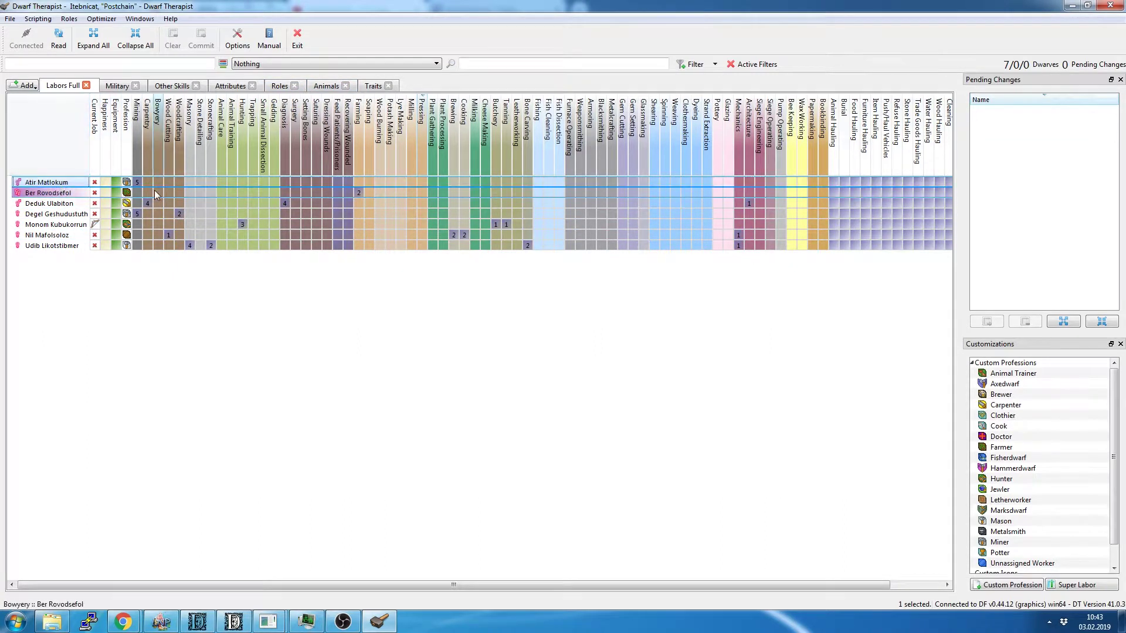
{"action": "left_click", "coordinate": [54, 215], "text": "ctrl"}
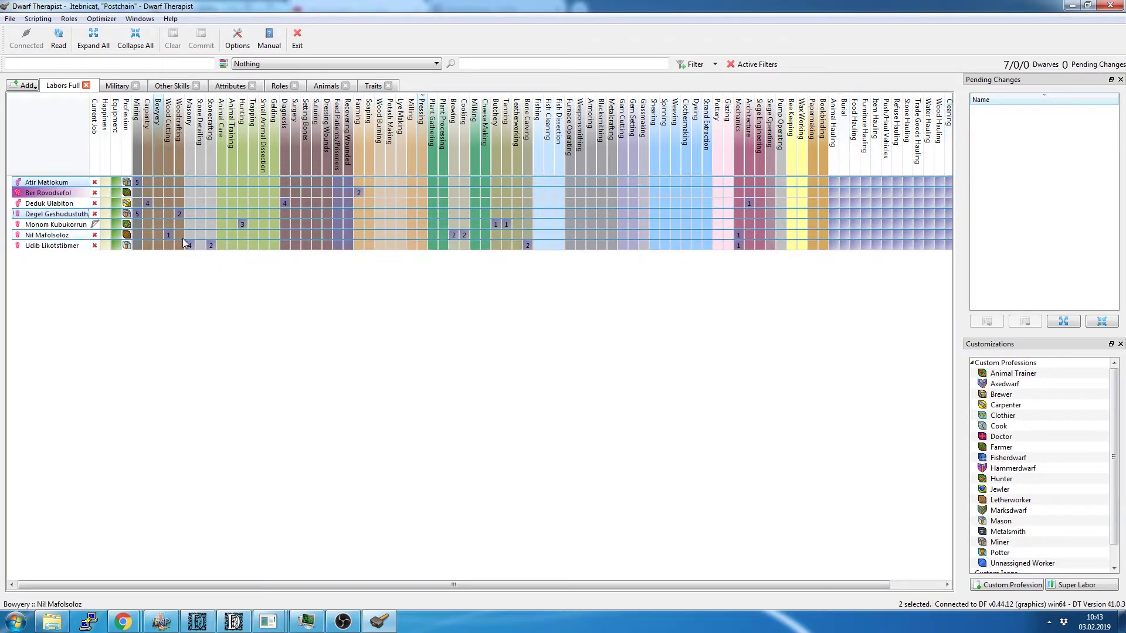
- Assign the Miner custom profession to Degel Geshudustuth and review the skill tooltips
{"action": "right_click", "coordinate": [61, 215]}
{"action": "mouse_move", "coordinate": [114, 239]}
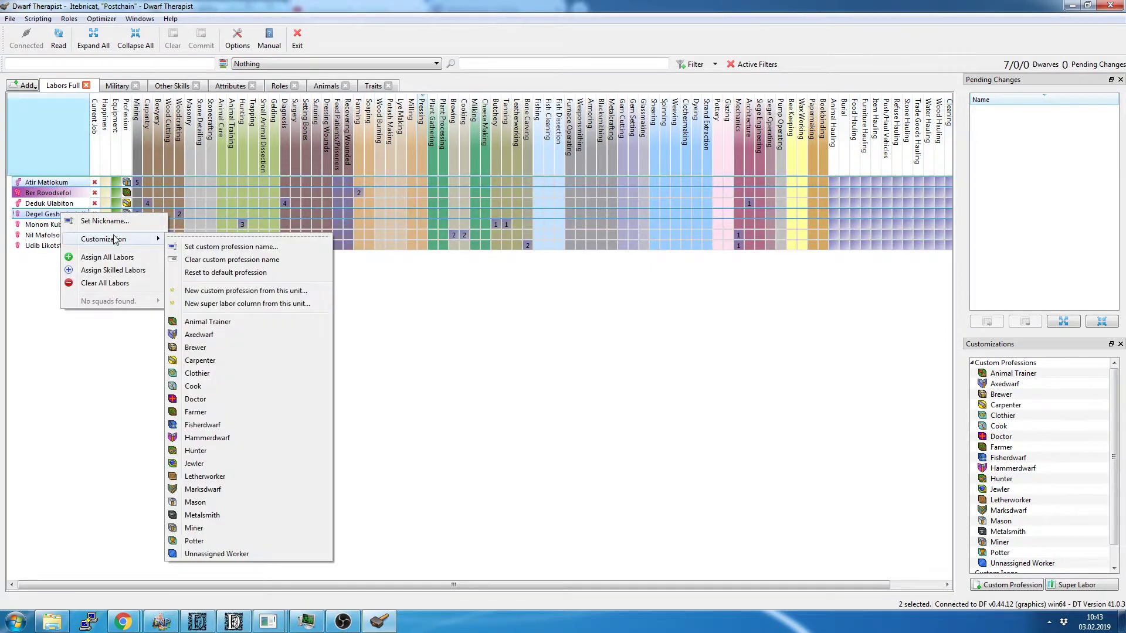
{"action": "left_click", "coordinate": [205, 528]}
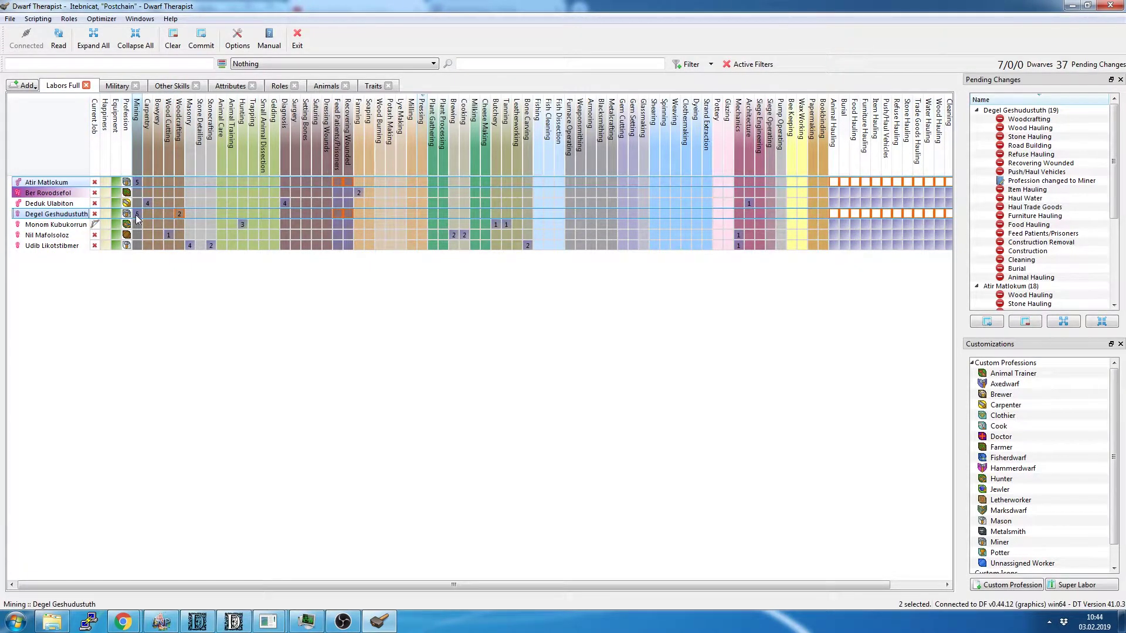
{"action": "mouse_move", "coordinate": [136, 218]}
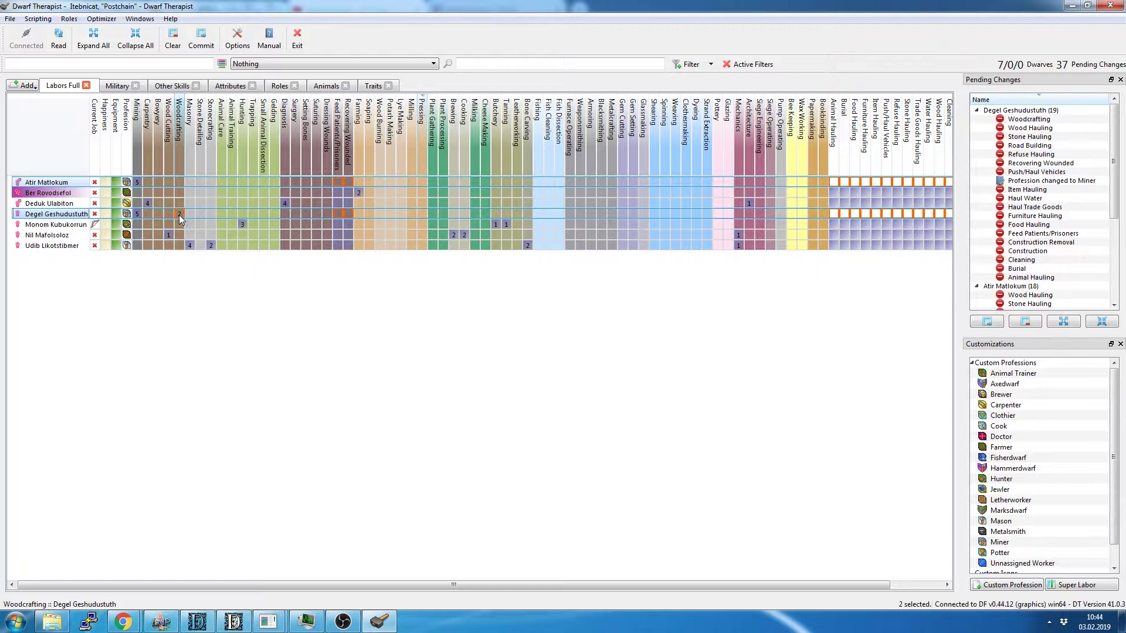
{"action": "mouse_move", "coordinate": [178, 216]}
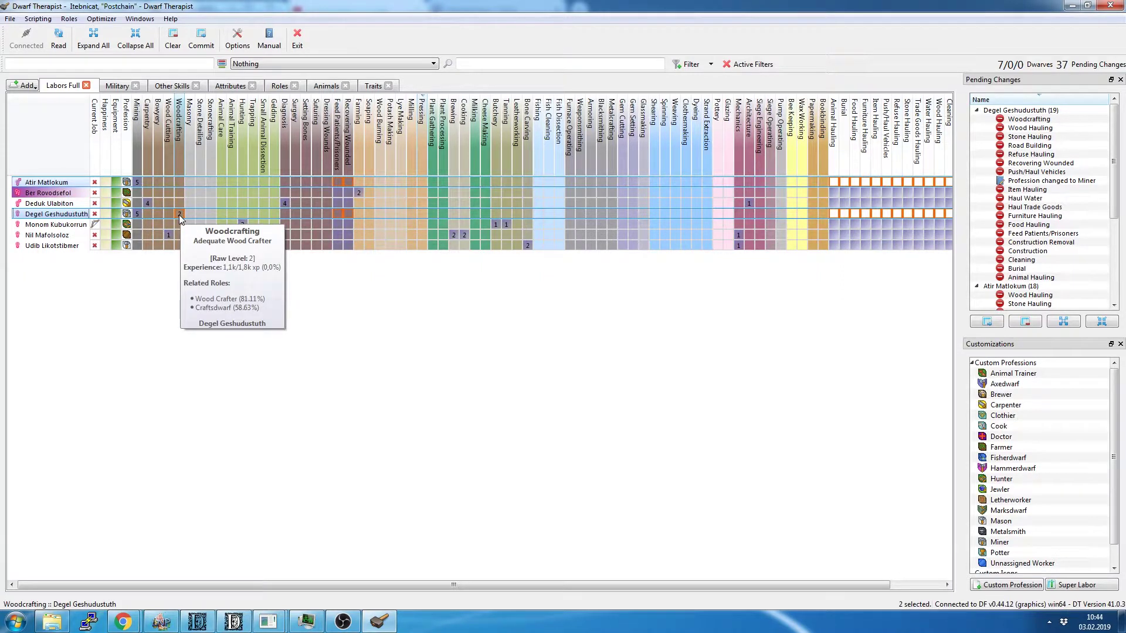
{"action": "mouse_move", "coordinate": [181, 245]}
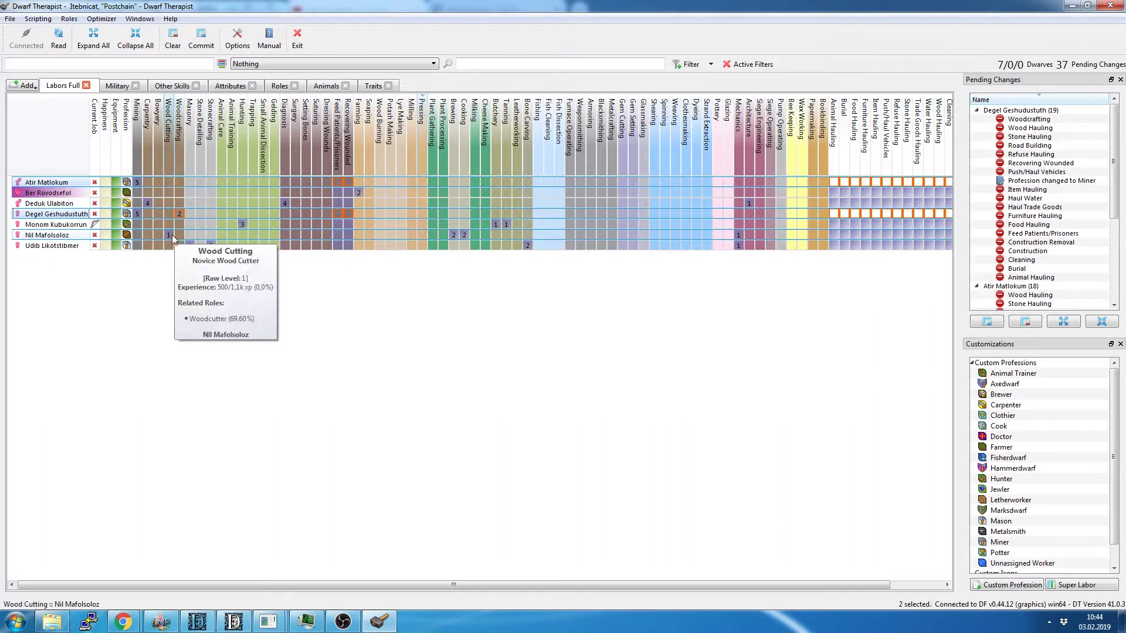
{"action": "mouse_move", "coordinate": [77, 238]}
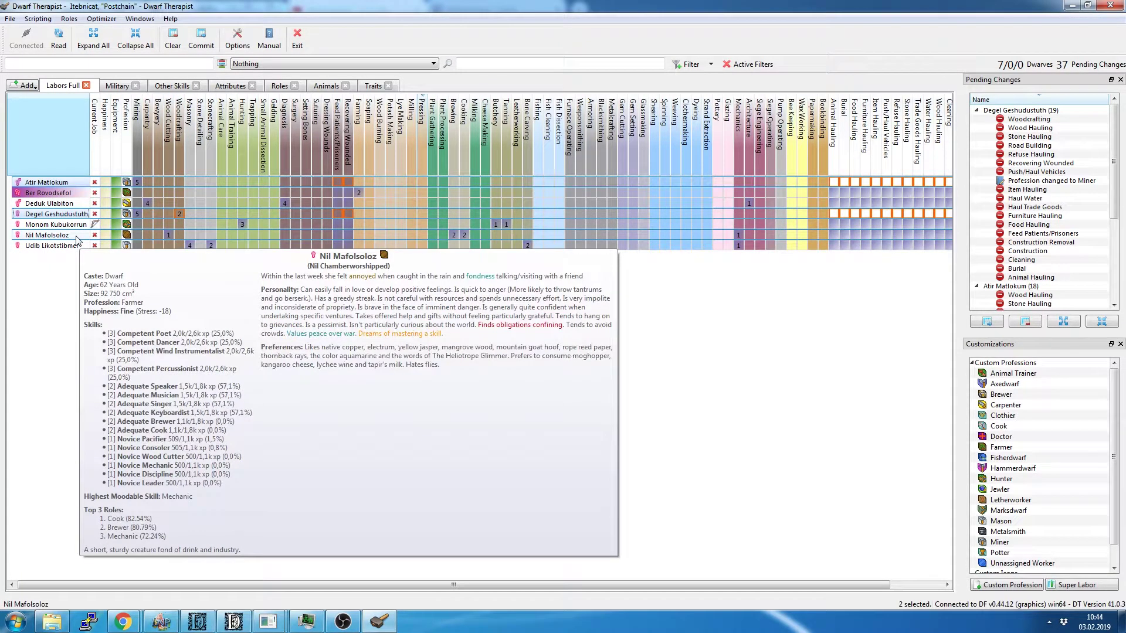
{"action": "mouse_move", "coordinate": [831, 215]}
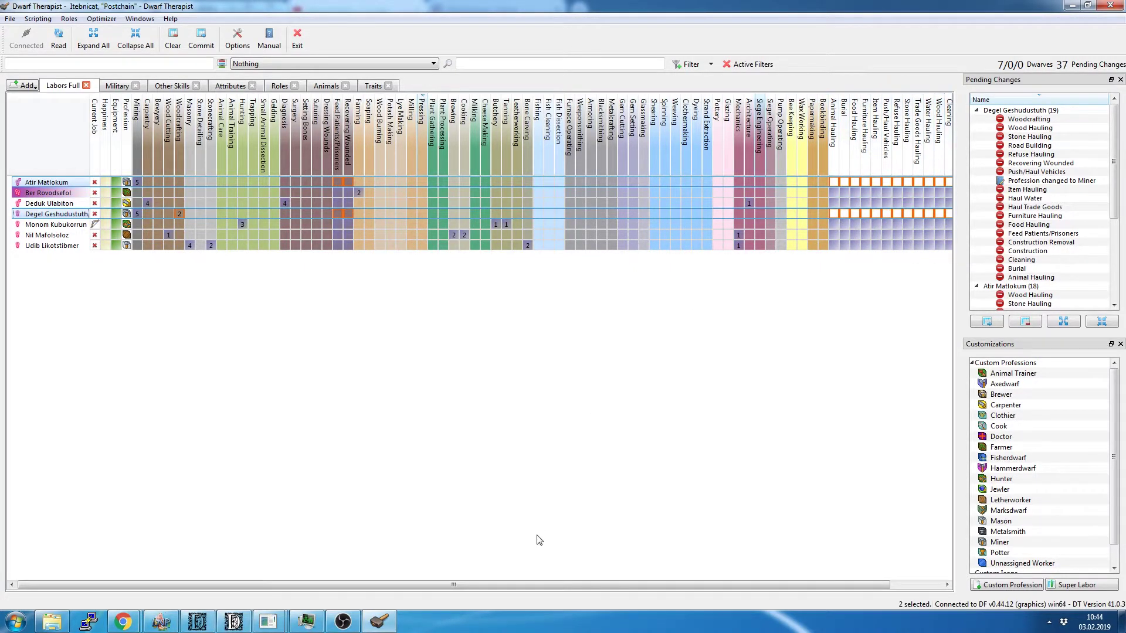
- Commit the 37 pending Miner labor changes to the game
{"action": "left_click_drag", "start_coordinate": [529, 585], "coordinate": [580, 586]}
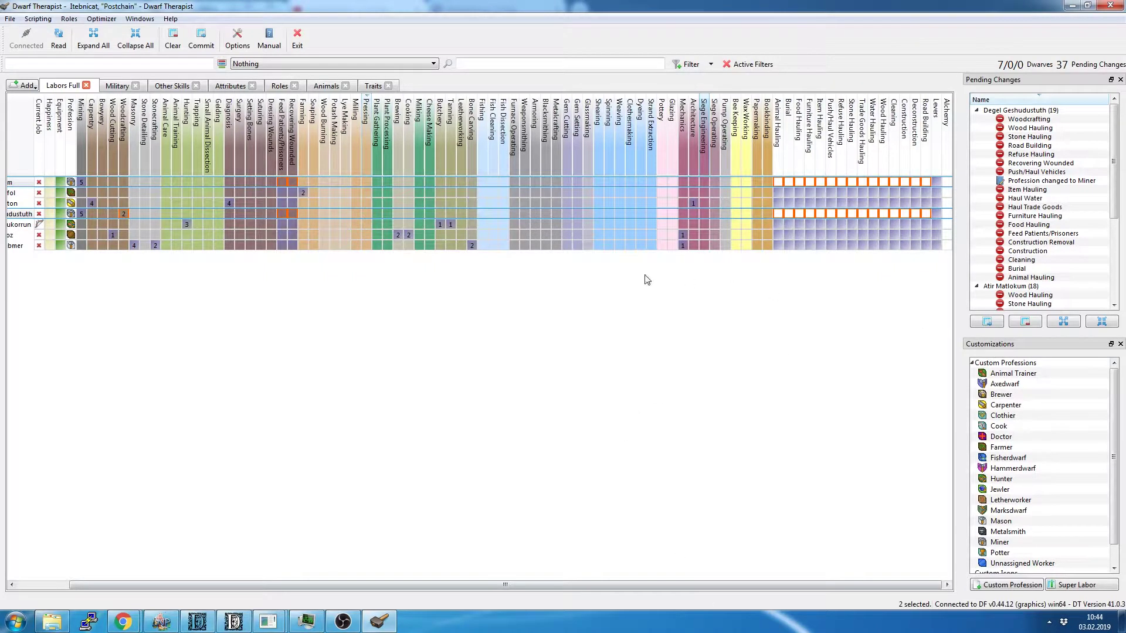
{"action": "left_click", "coordinate": [987, 322]}
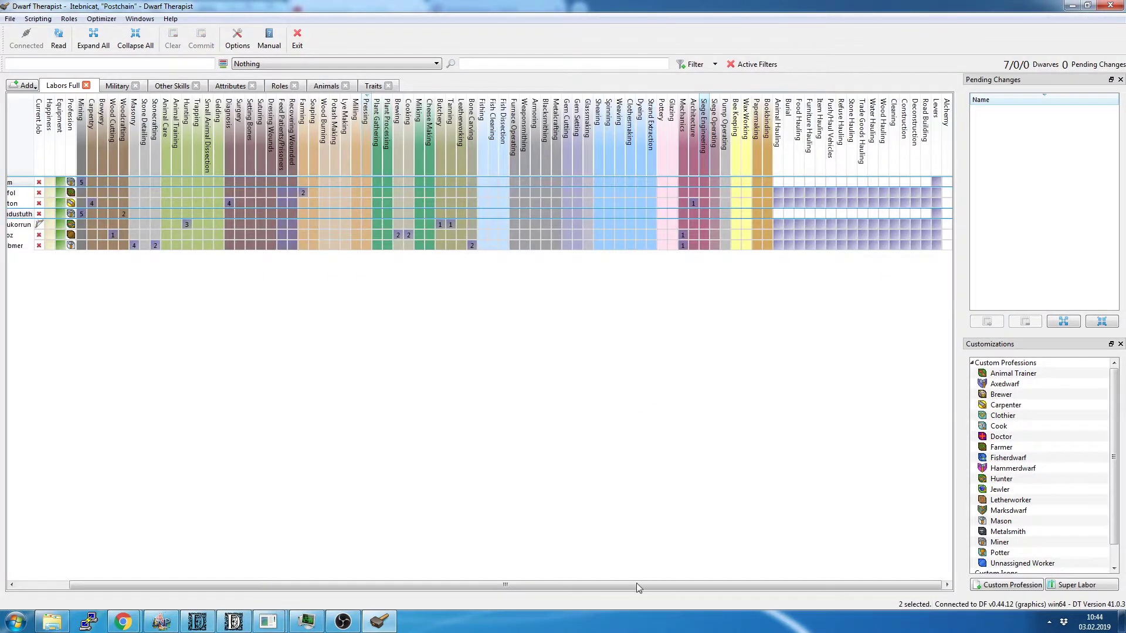
{"action": "left_click_drag", "start_coordinate": [639, 588], "coordinate": [588, 587]}
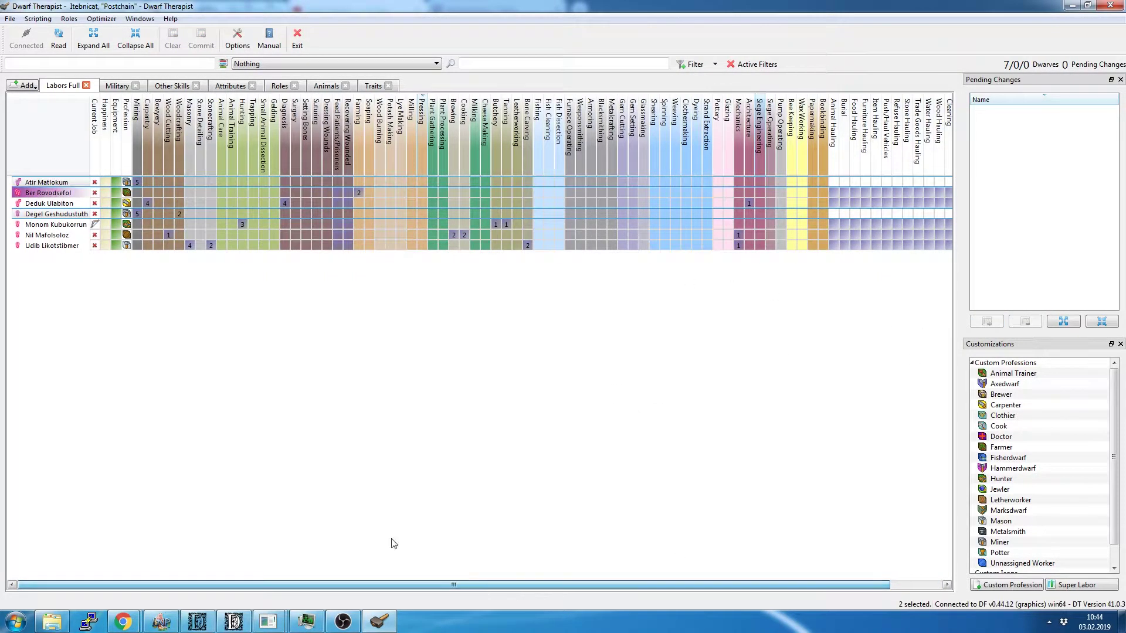
- Make Deduk Ulabiton a Carpenter, keep his Diagnosis labor enabled, and commit the 14 changes
{"action": "left_click", "coordinate": [64, 204]}
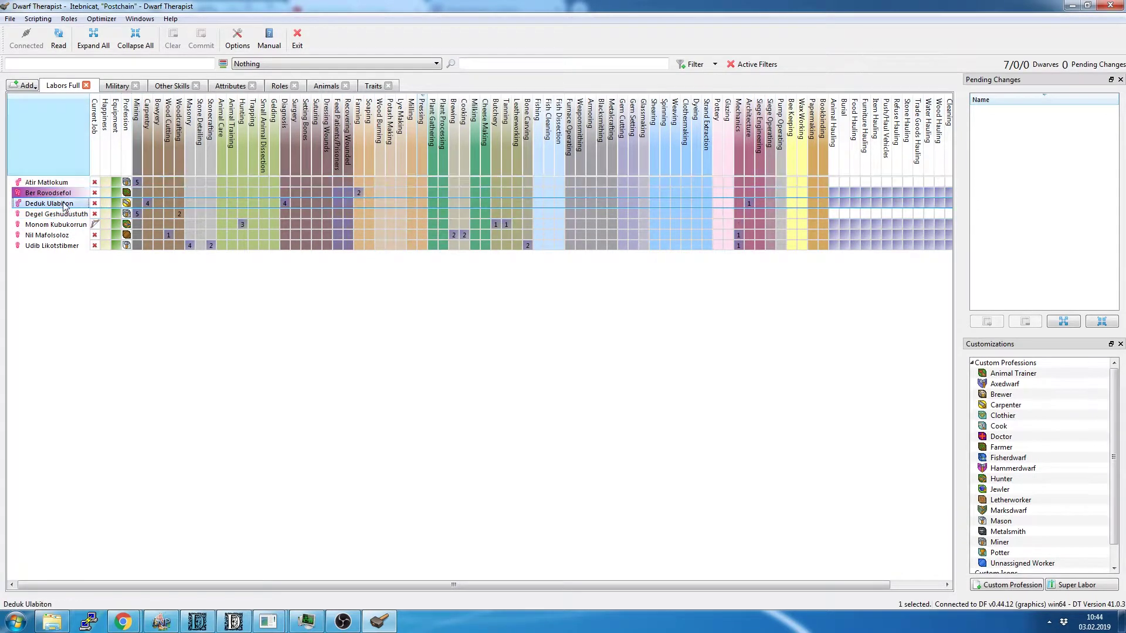
{"action": "right_click", "coordinate": [65, 205]}
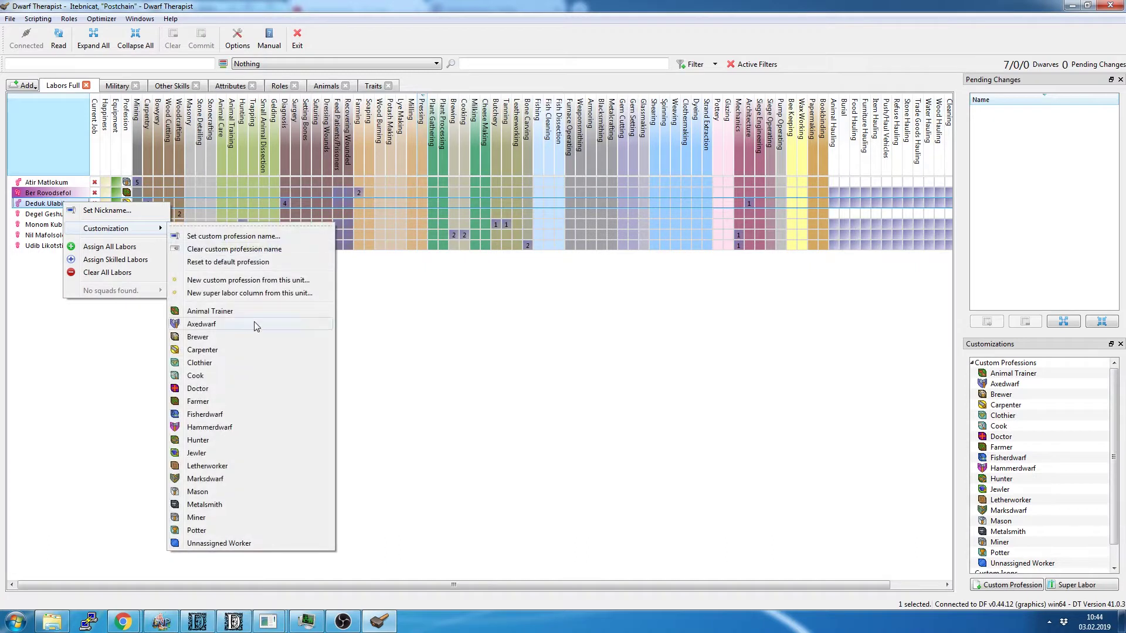
{"action": "left_click", "coordinate": [203, 350]}
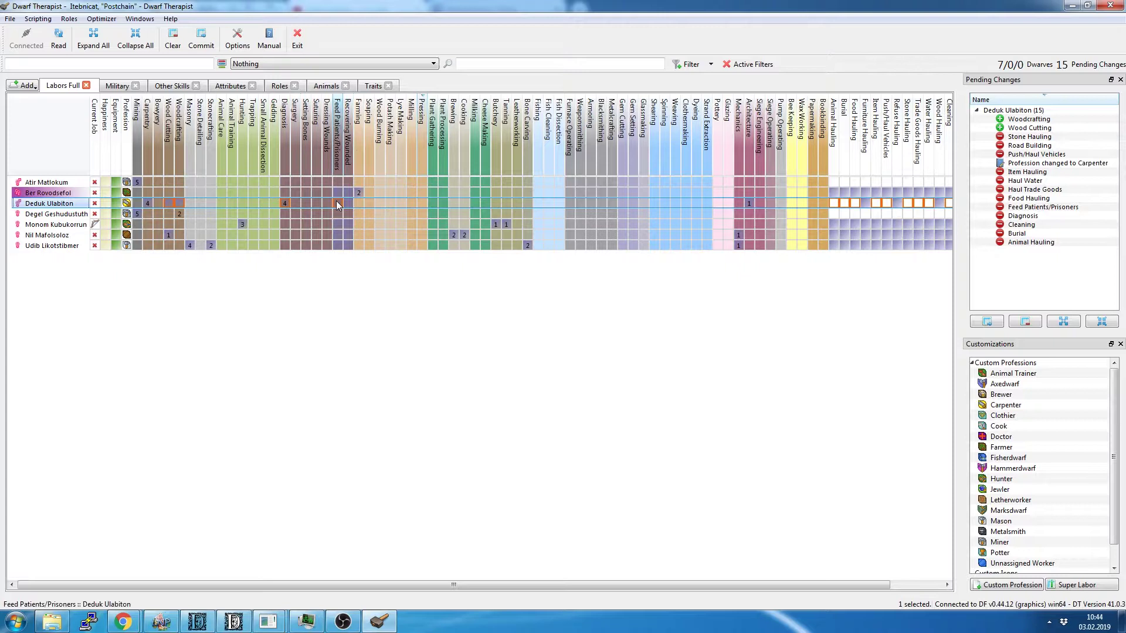
{"action": "mouse_move", "coordinate": [336, 202]}
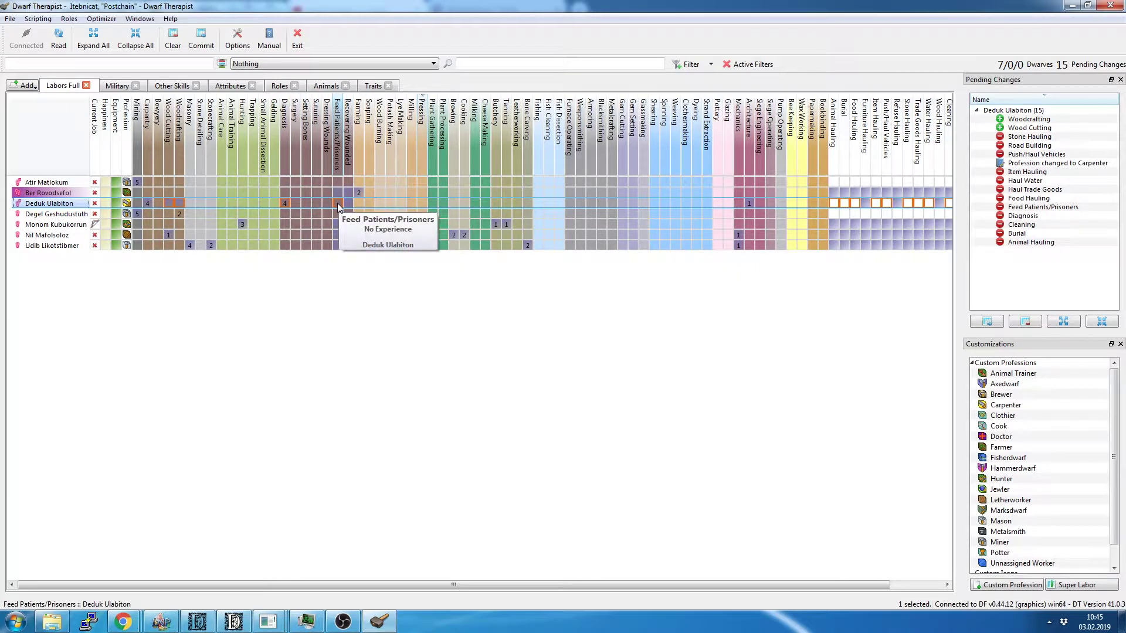
{"action": "left_click", "coordinate": [287, 204]}
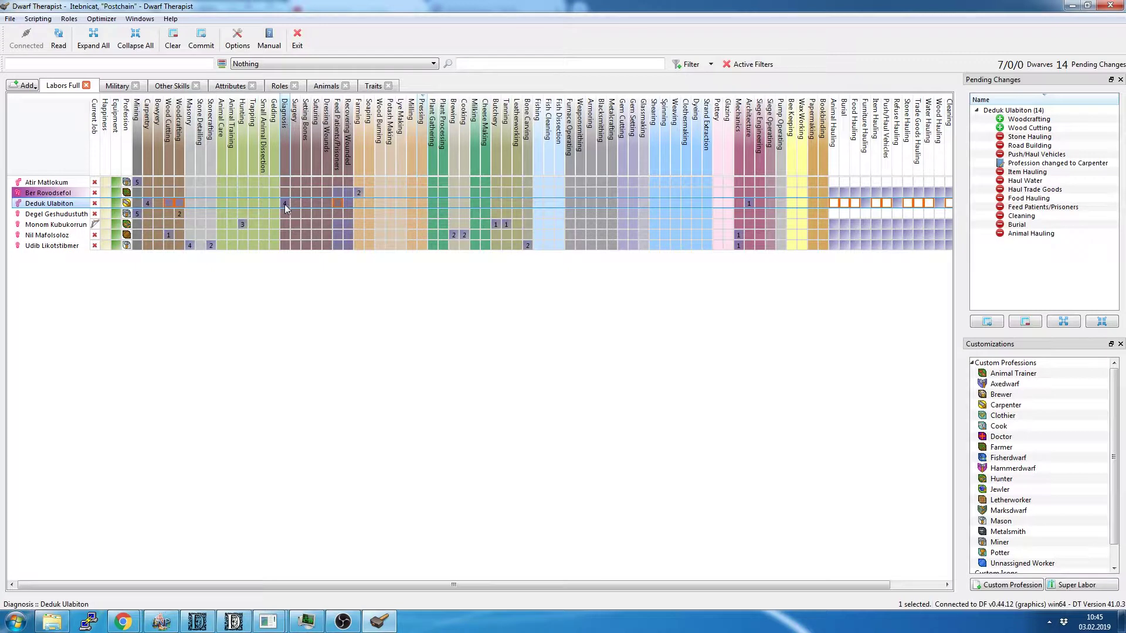
{"action": "mouse_move", "coordinate": [65, 206]}
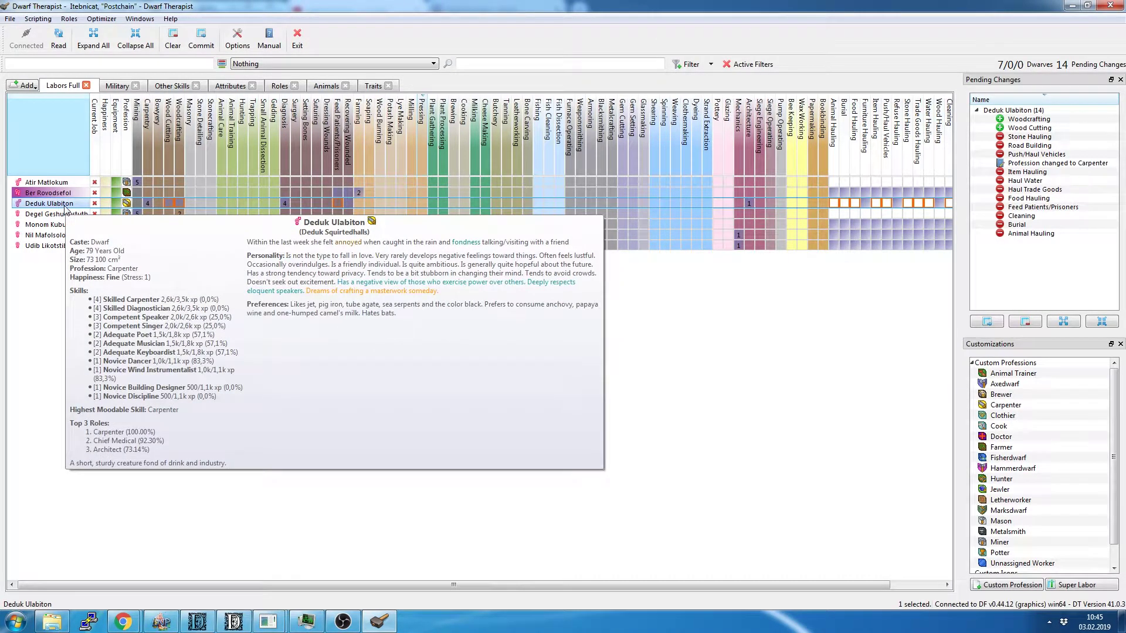
{"action": "mouse_move", "coordinate": [289, 209]}
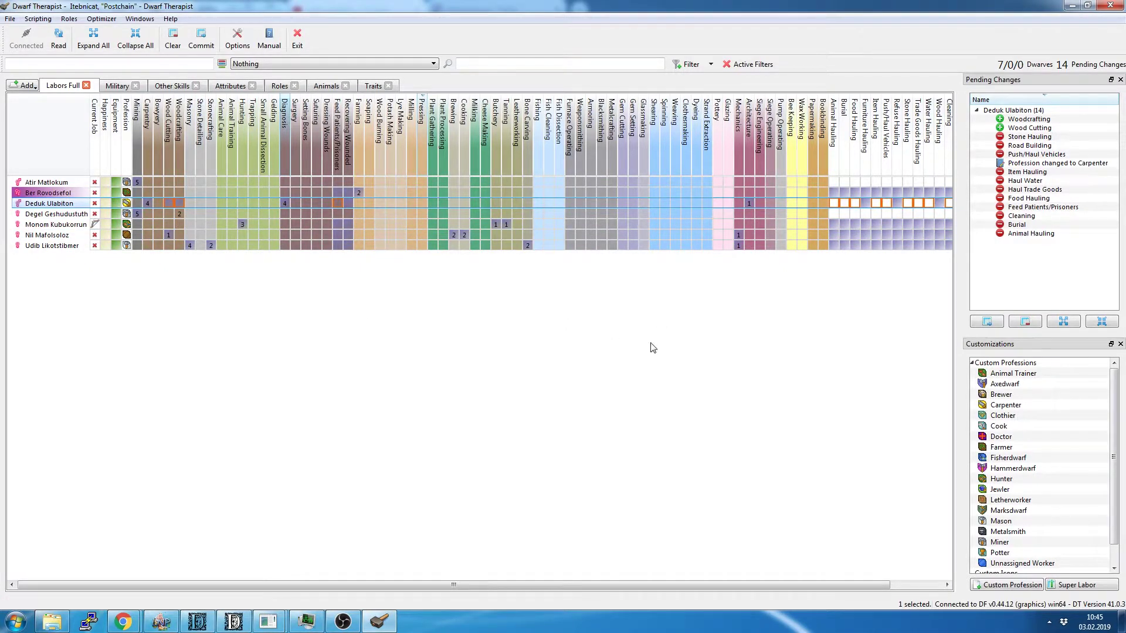
{"action": "left_click", "coordinate": [988, 322]}
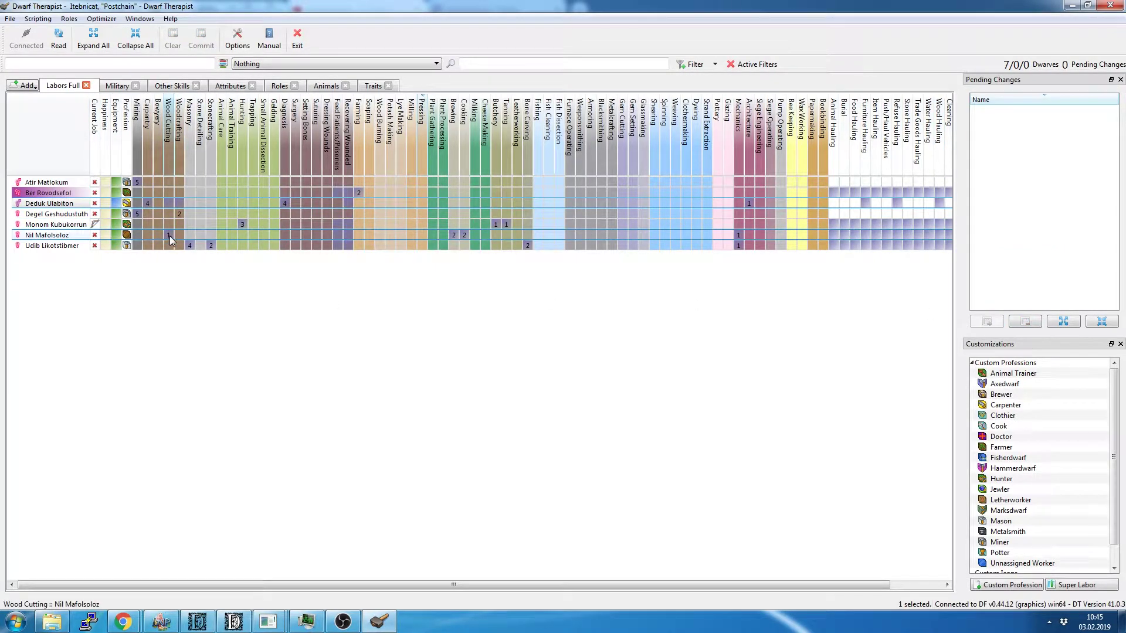
- Assign Nil Mafolsoloz the Brewer profession and toggle his Cooking labor off and back on
{"action": "mouse_move", "coordinate": [58, 236]}
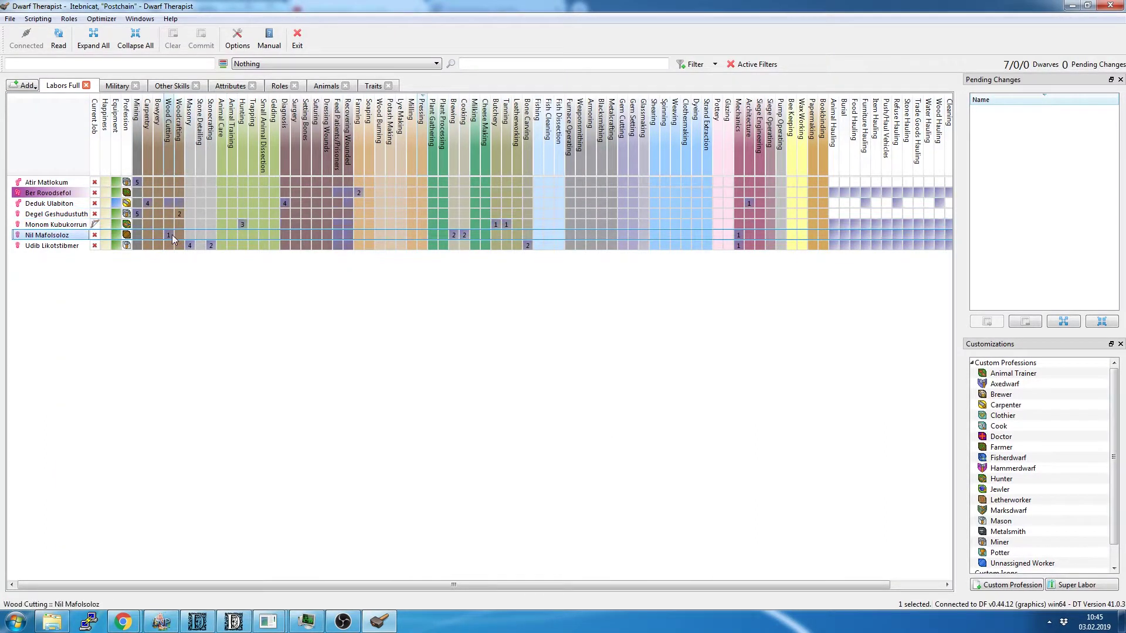
{"action": "right_click", "coordinate": [34, 234]}
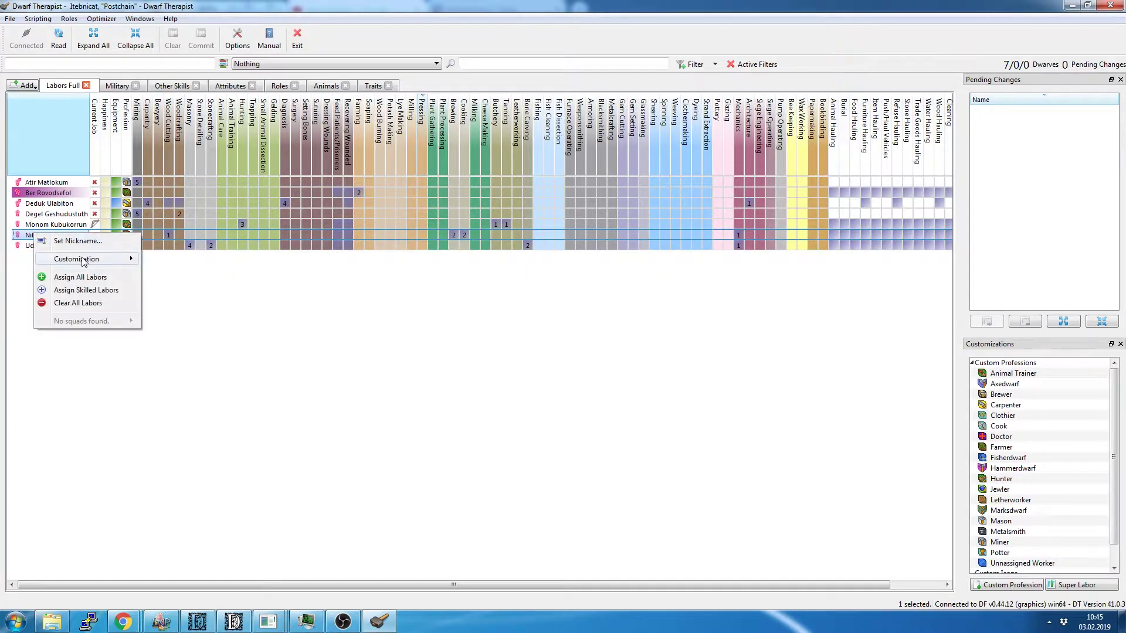
{"action": "mouse_move", "coordinate": [108, 261]}
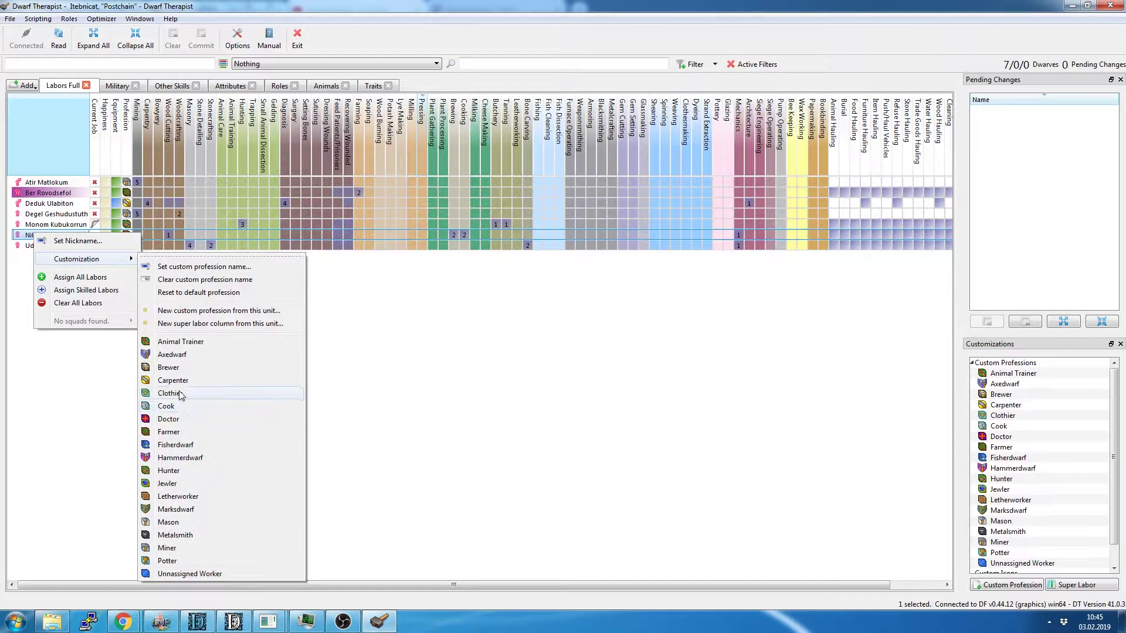
{"action": "left_click", "coordinate": [176, 369]}
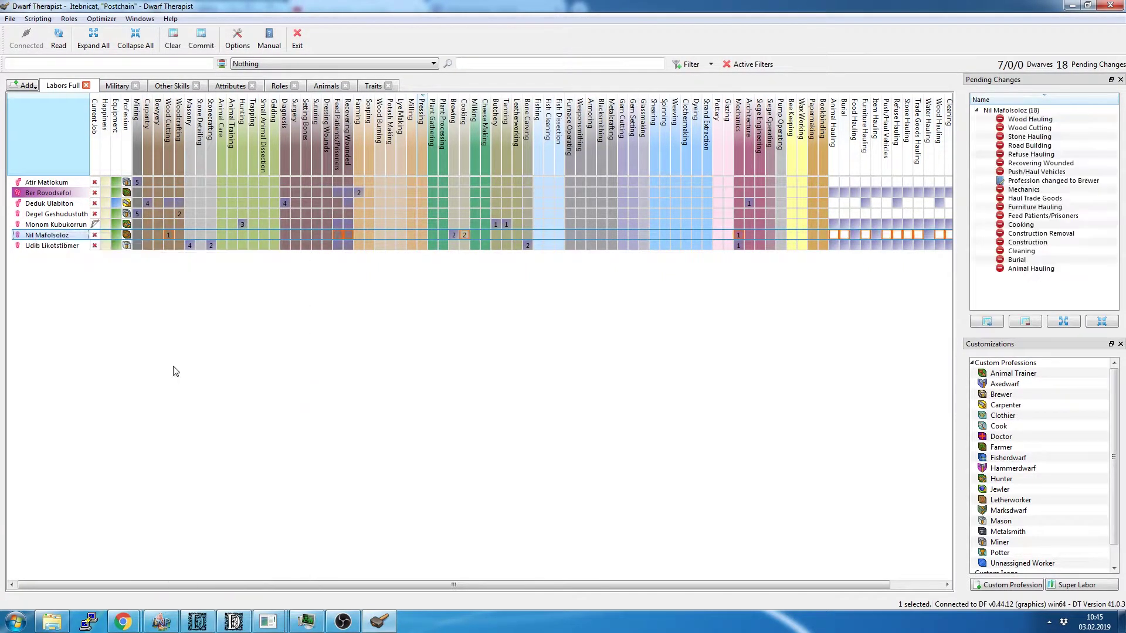
{"action": "left_click", "coordinate": [466, 235]}
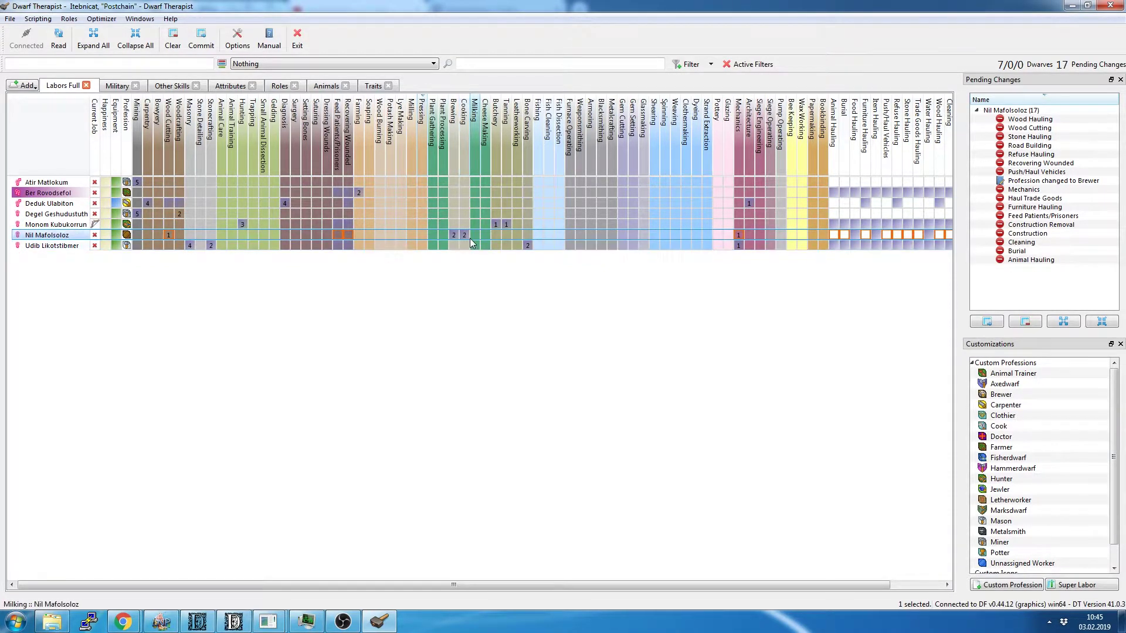
{"action": "left_click", "coordinate": [466, 237]}
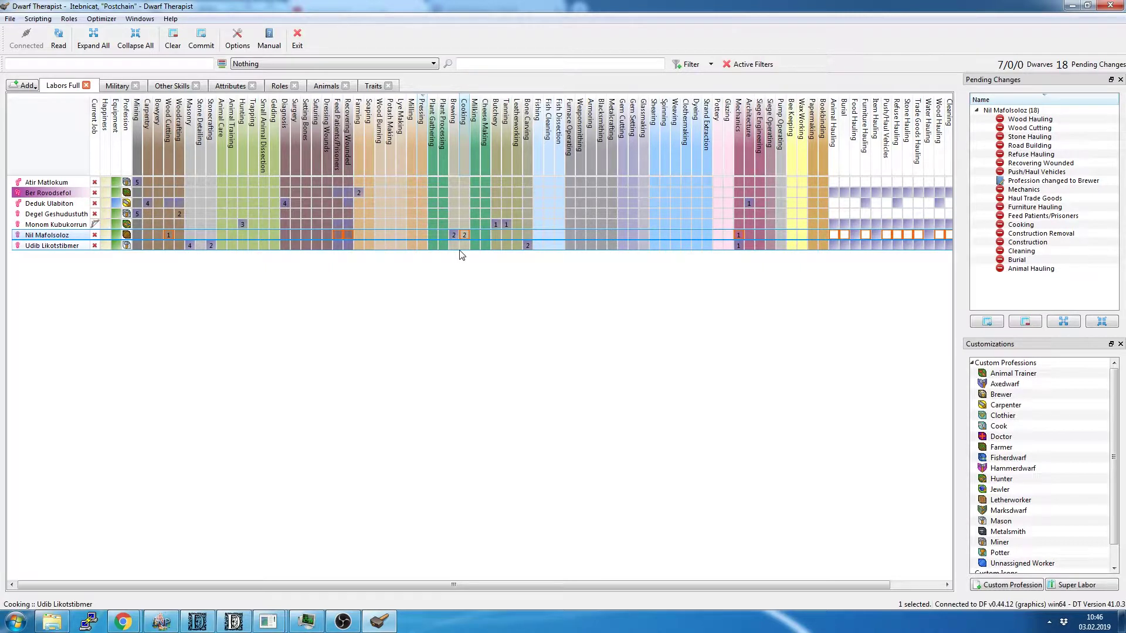
{"action": "mouse_move", "coordinate": [268, 622]}
{"action": "left_click", "coordinate": [201, 557]}
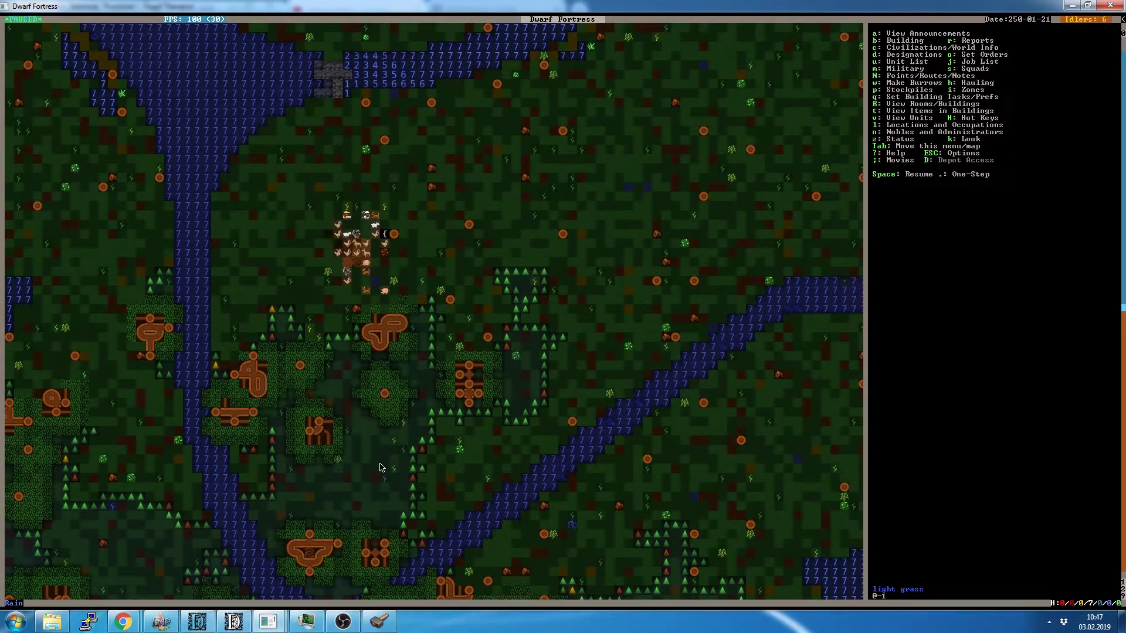
{"action": "left_click", "coordinate": [370, 625]}
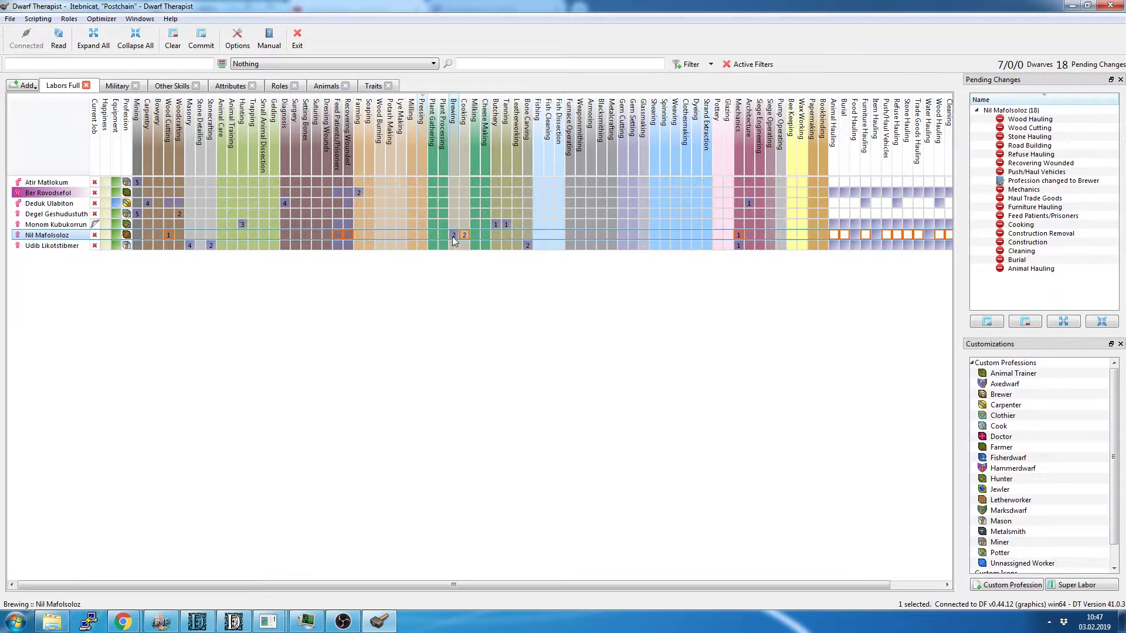
{"action": "mouse_move", "coordinate": [452, 236]}
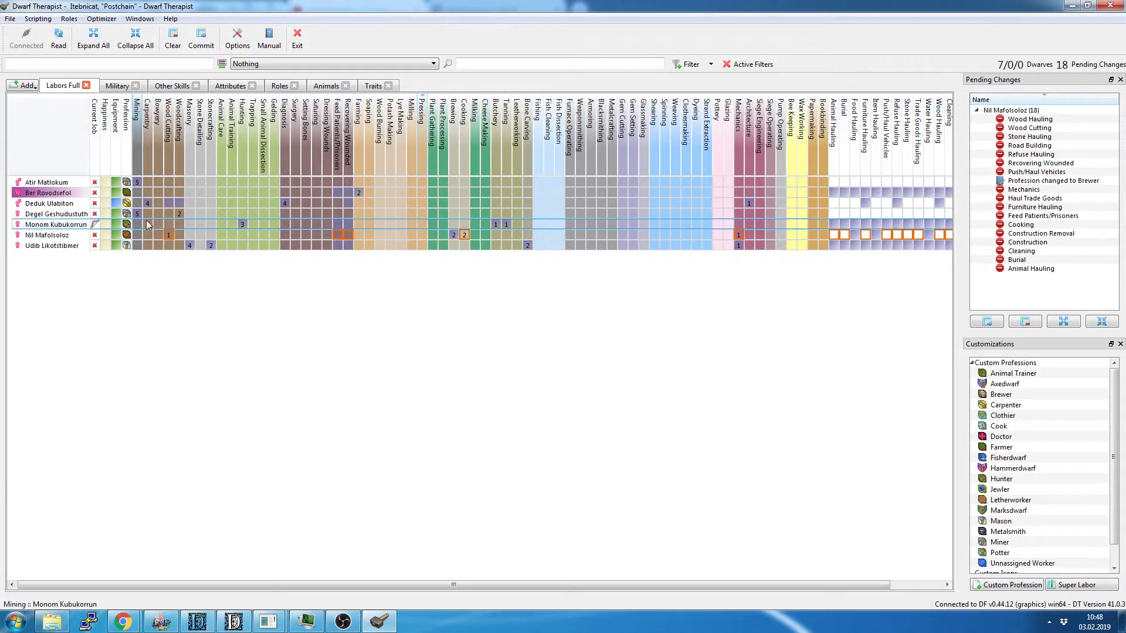
- Assign the Farmer custom profession to Ber Rovodsefol
{"action": "right_click", "coordinate": [74, 197]}
{"action": "mouse_move", "coordinate": [115, 221]}
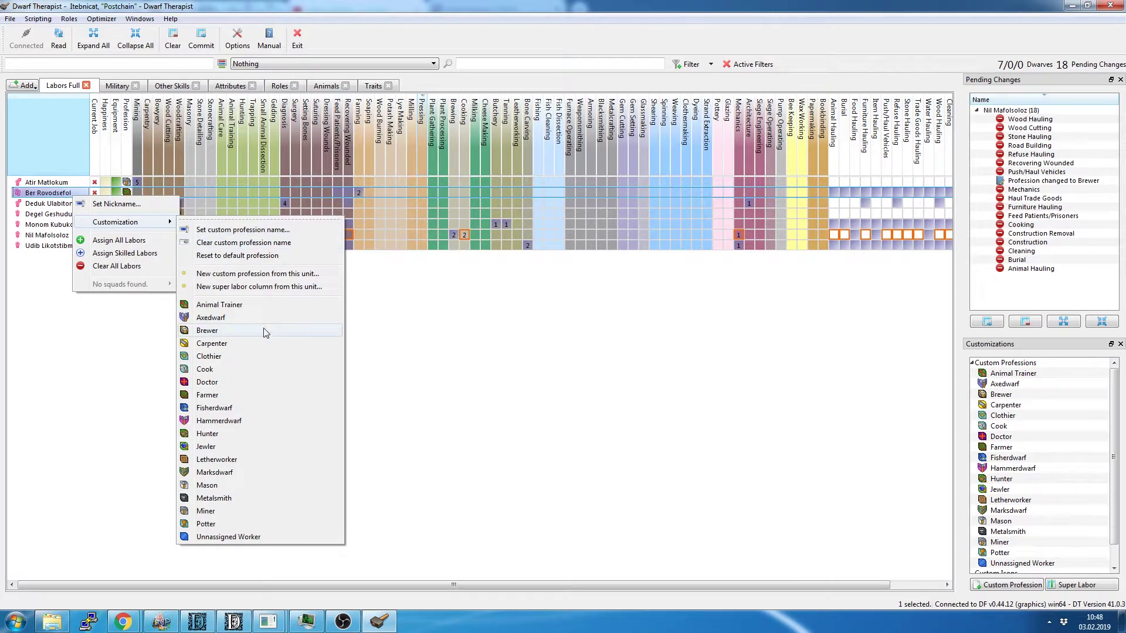
{"action": "left_click", "coordinate": [234, 395]}
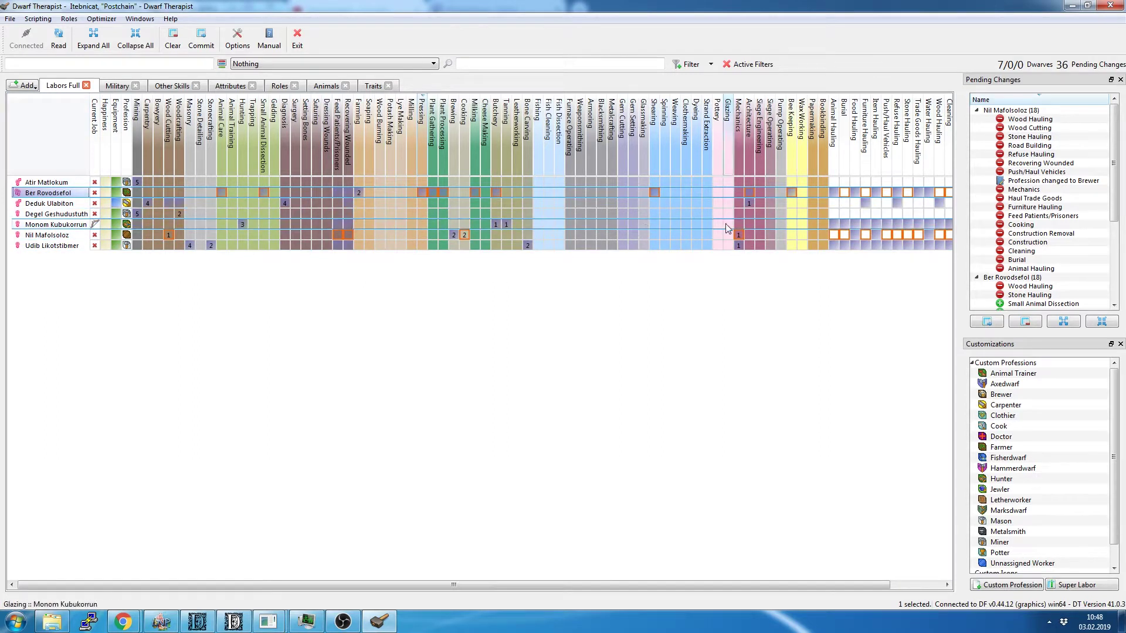
- Assign the Hunter custom profession to Monom Kubukorrun
{"action": "right_click", "coordinate": [72, 229]}
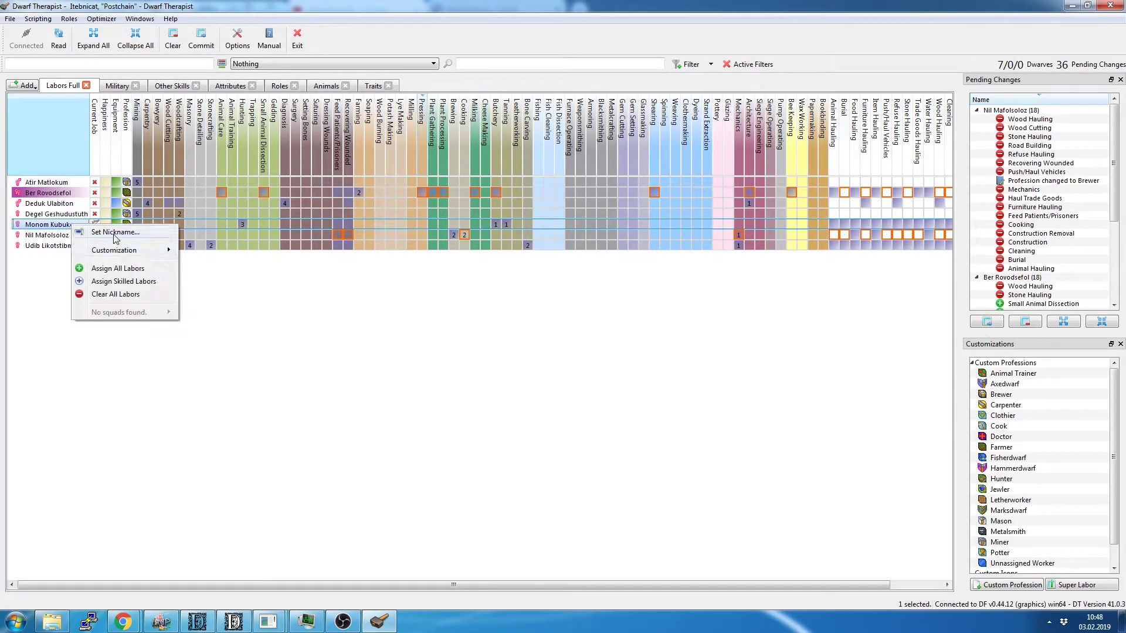
{"action": "mouse_move", "coordinate": [117, 250]}
{"action": "left_click", "coordinate": [210, 474]}
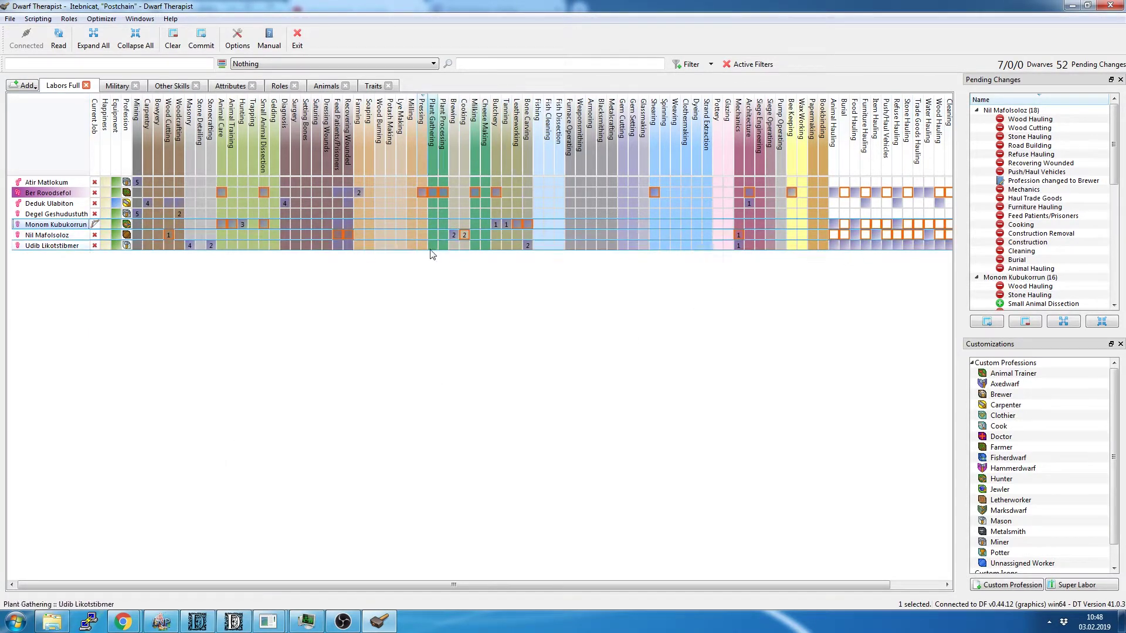
- Assign the Unassigned Worker custom profession to Udib Likotstibmer
{"action": "right_click", "coordinate": [68, 248]}
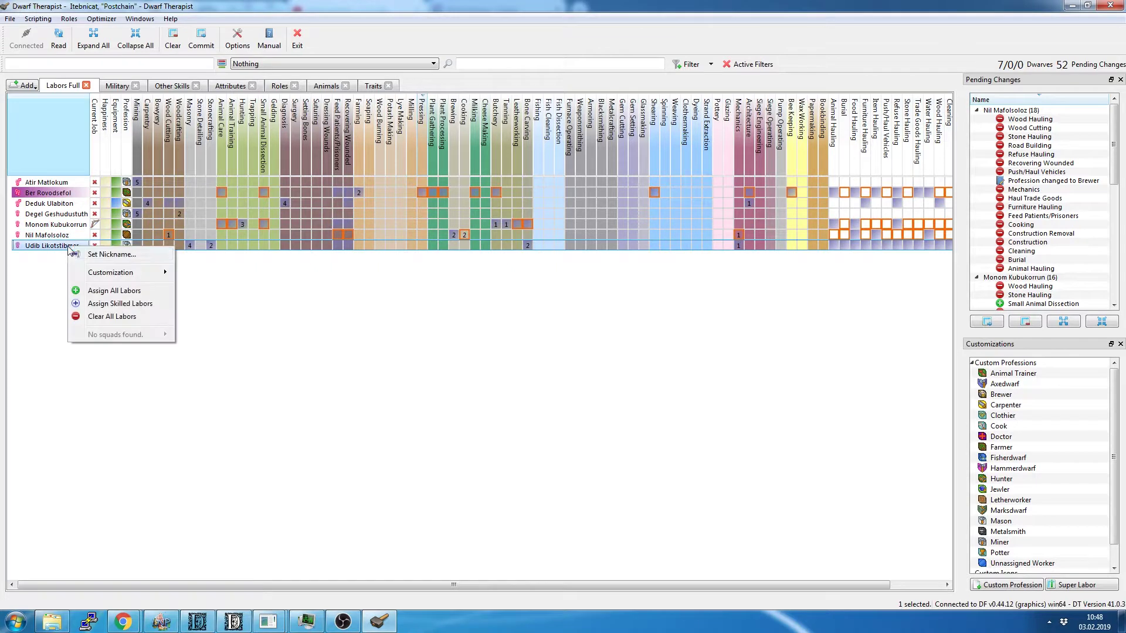
{"action": "mouse_move", "coordinate": [154, 278]}
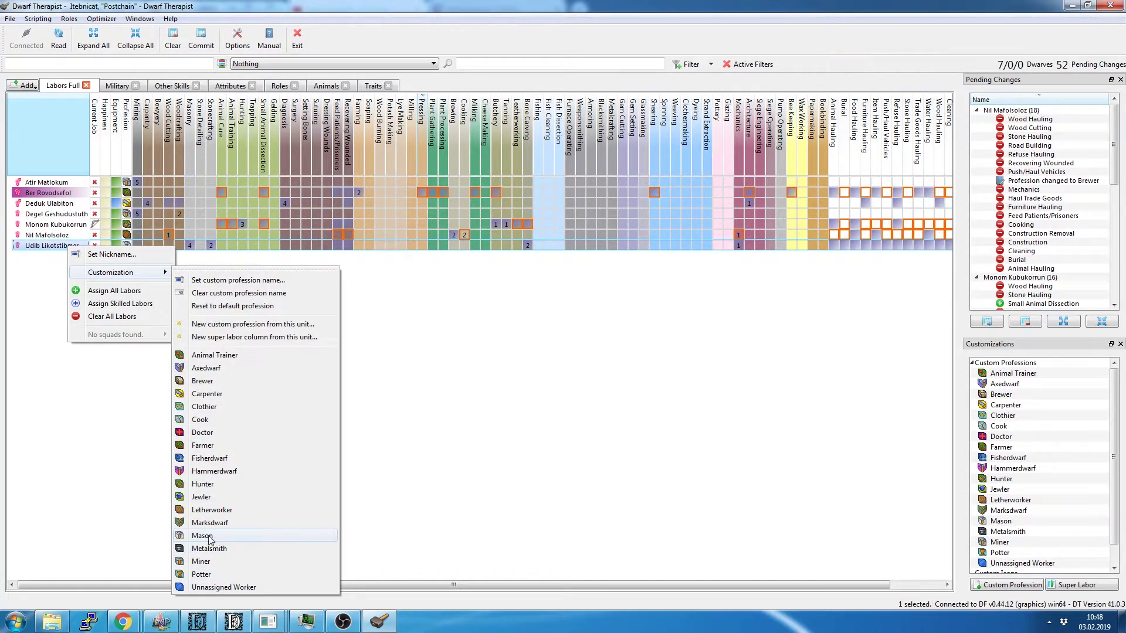
{"action": "left_click", "coordinate": [227, 587]}
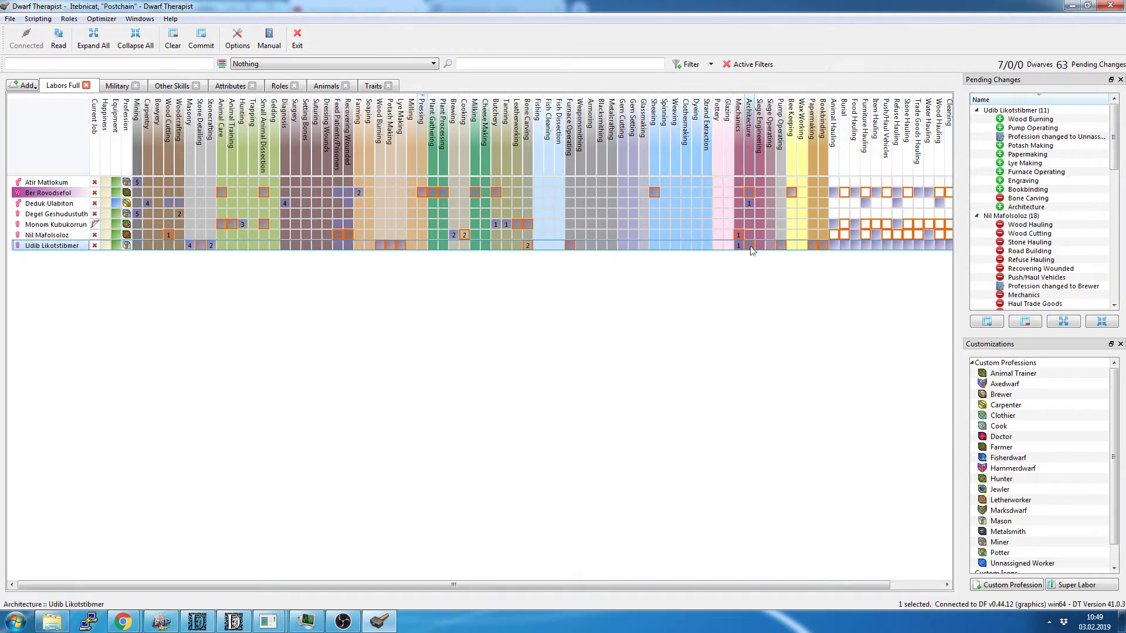
{"action": "mouse_move", "coordinate": [573, 250]}
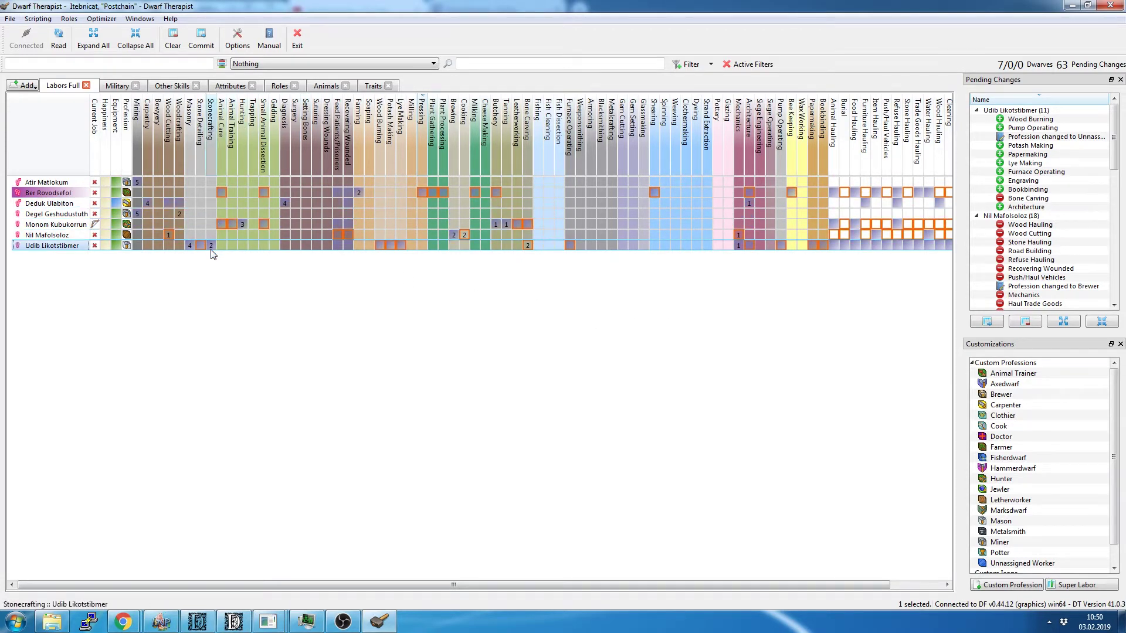
{"action": "mouse_move", "coordinate": [212, 253]}
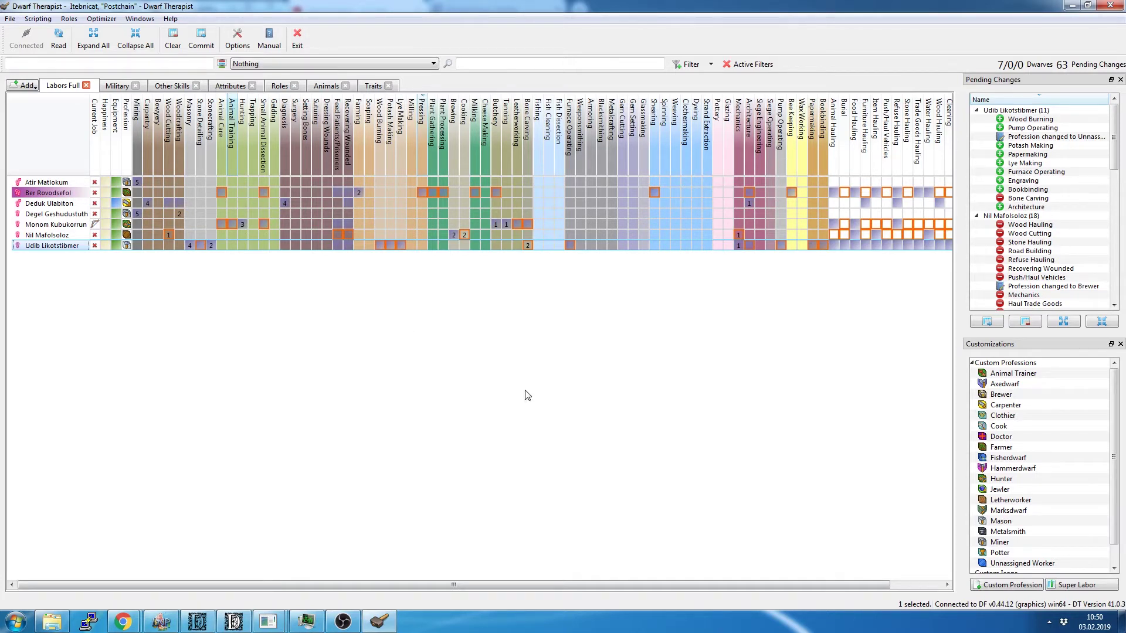
- Commit all 63 pending changes and group the dwarves by Profession
{"action": "left_click", "coordinate": [991, 322]}
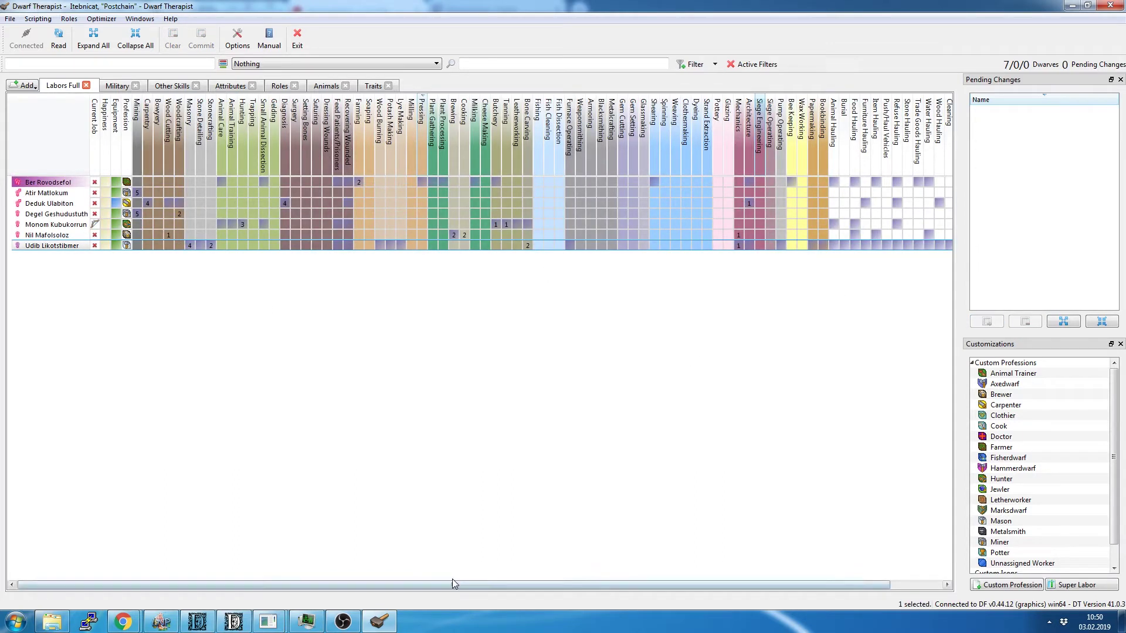
{"action": "left_click_drag", "start_coordinate": [454, 585], "coordinate": [158, 423]}
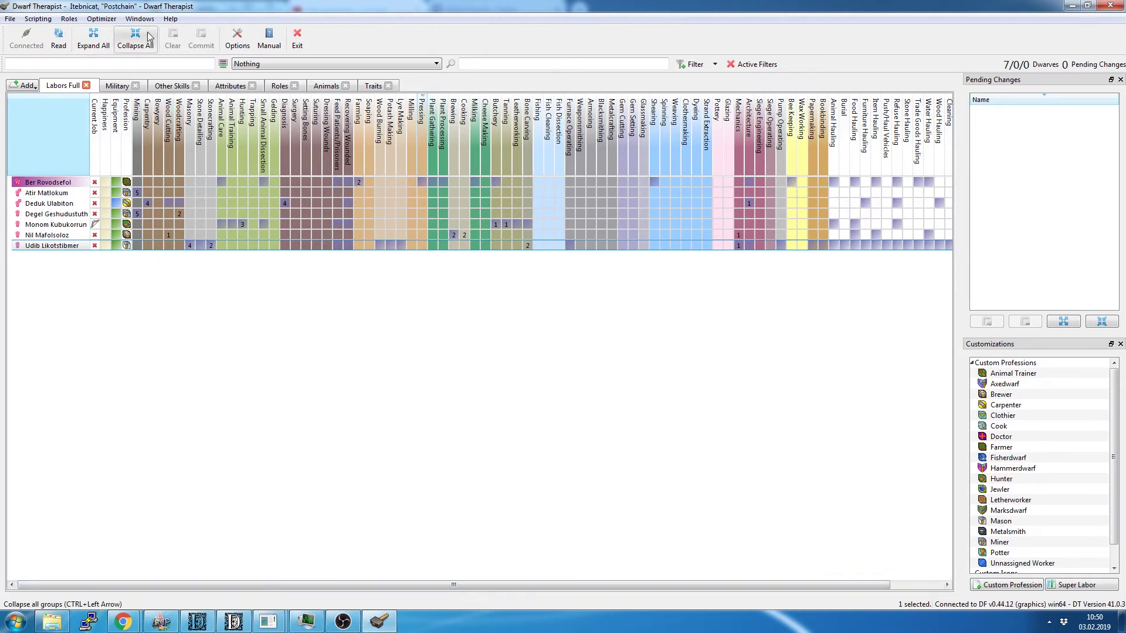
{"action": "left_click", "coordinate": [317, 64]}
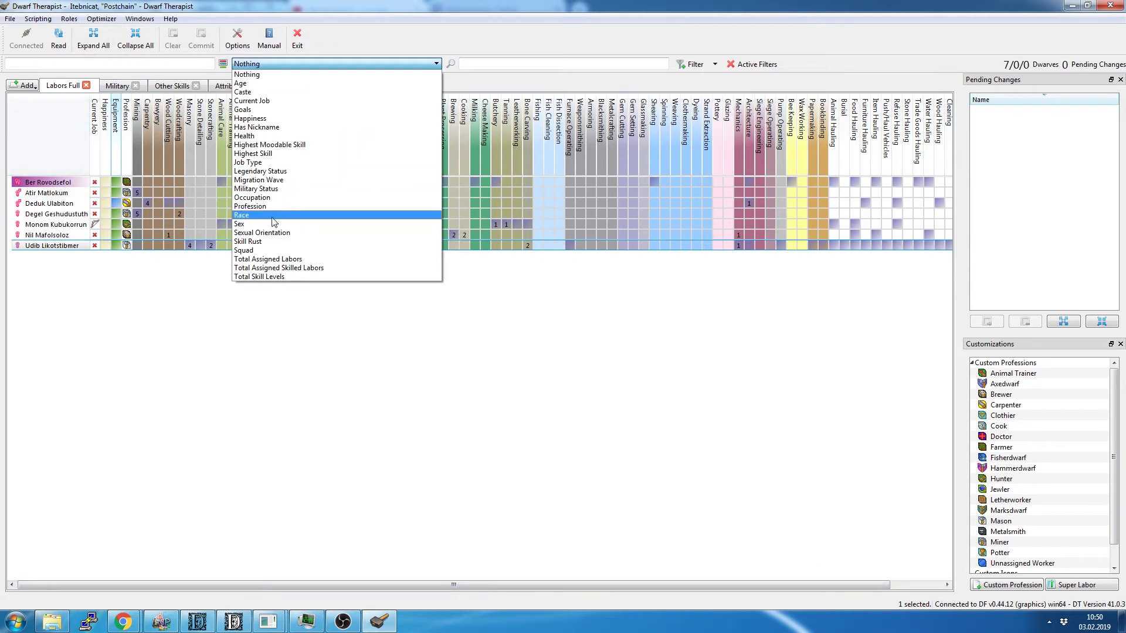
{"action": "left_click", "coordinate": [276, 212]}
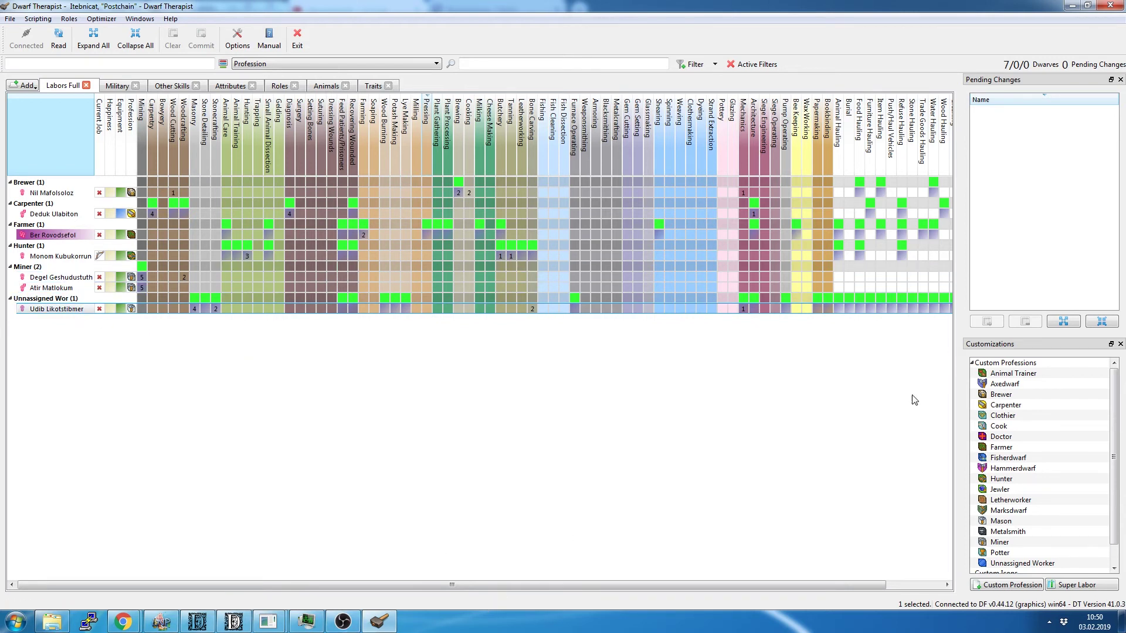
- Minimize Dwarf Therapist to bring the paused Dwarf Fortress map back into view
{"action": "left_click", "coordinate": [1072, 6]}
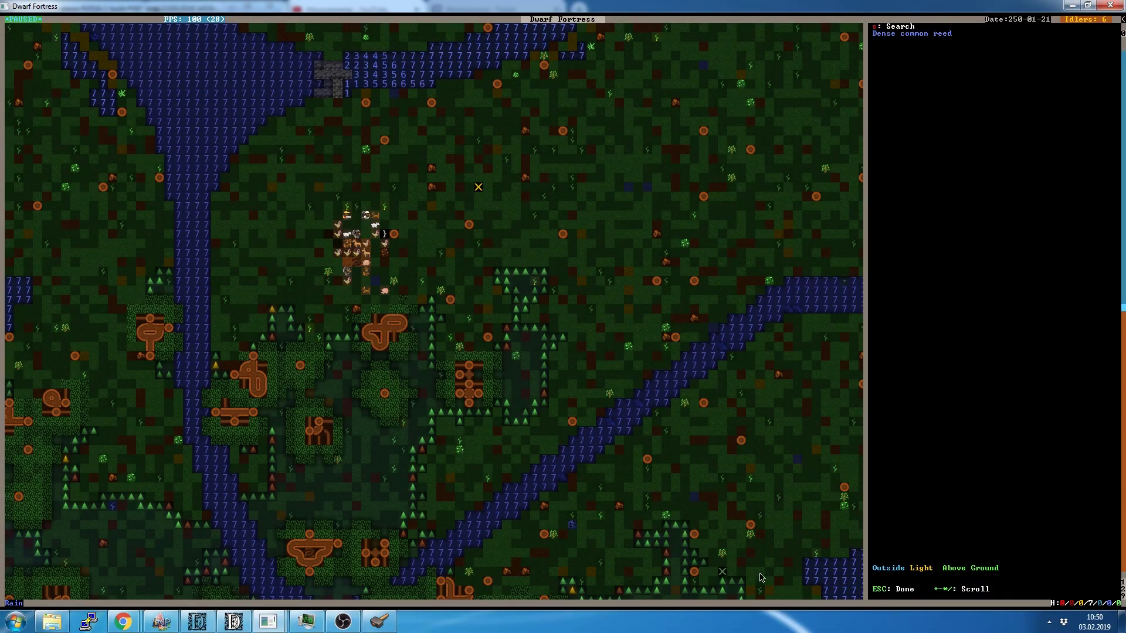